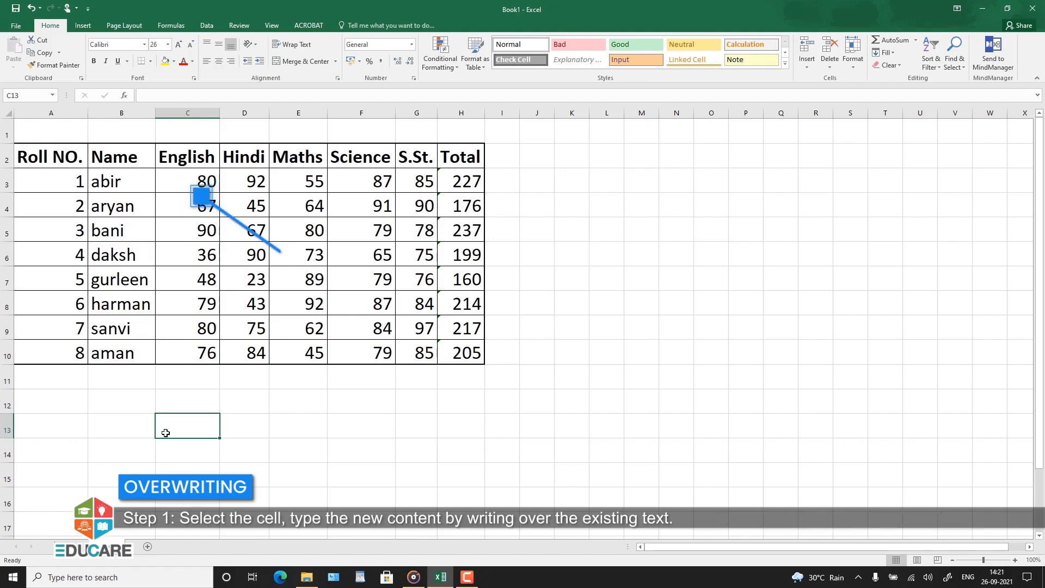
# Step: Overwrite the English mark in cell C3 with 67
pyautogui.click(197, 183)
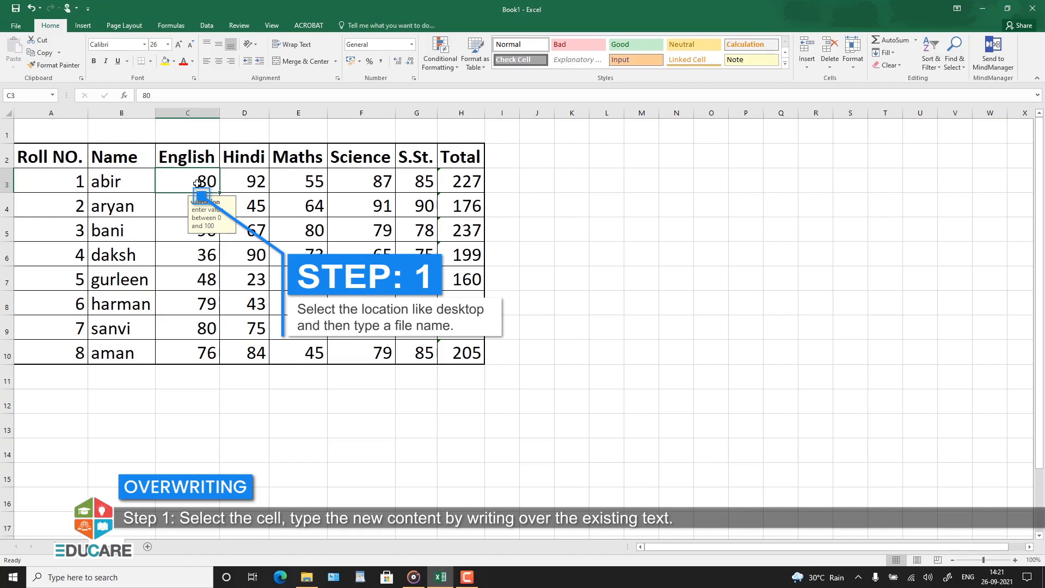
pyautogui.write('67')
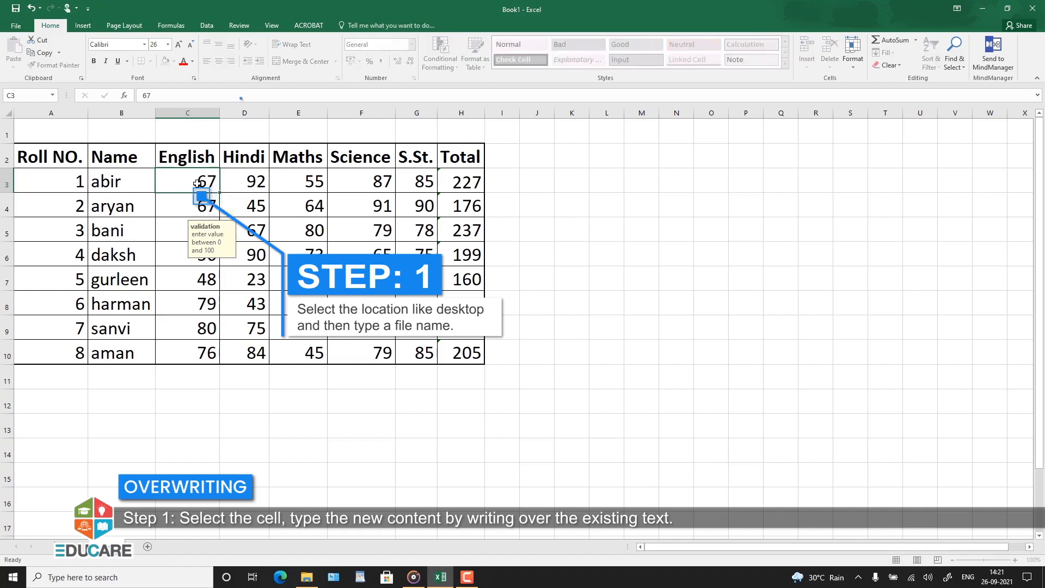
pyautogui.press('Return')
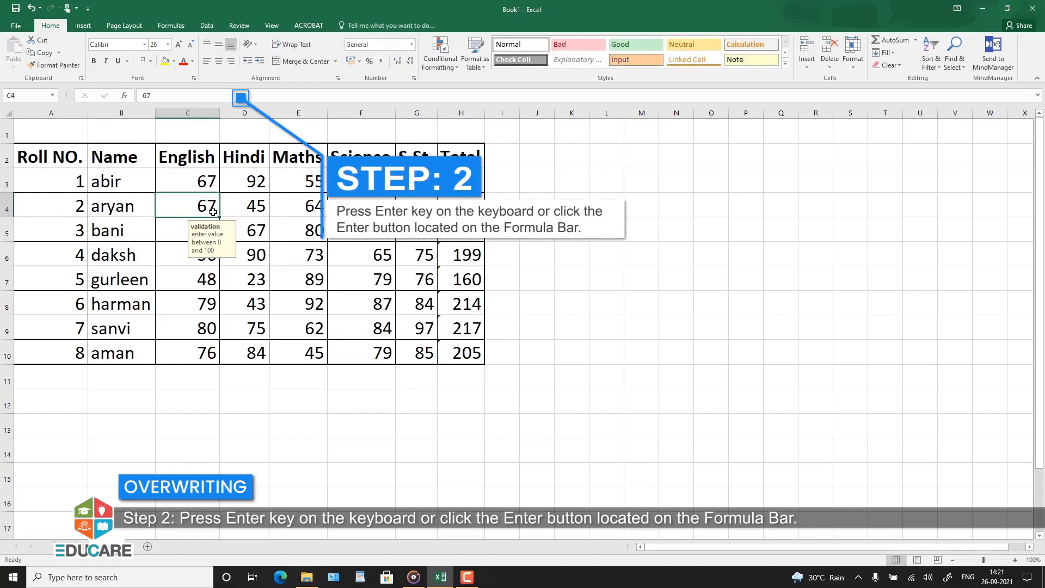
pyautogui.click(502, 208)
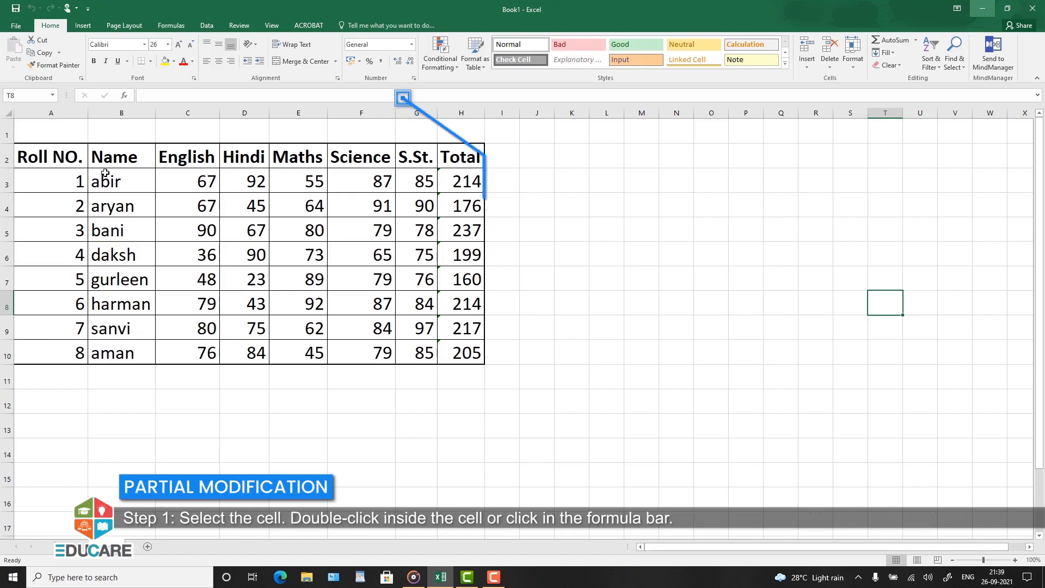
# Step: Edit the student name in cell B3 in place, adding "ram" at its end
pyautogui.click(126, 181)
pyautogui.doubleClick(123, 182)
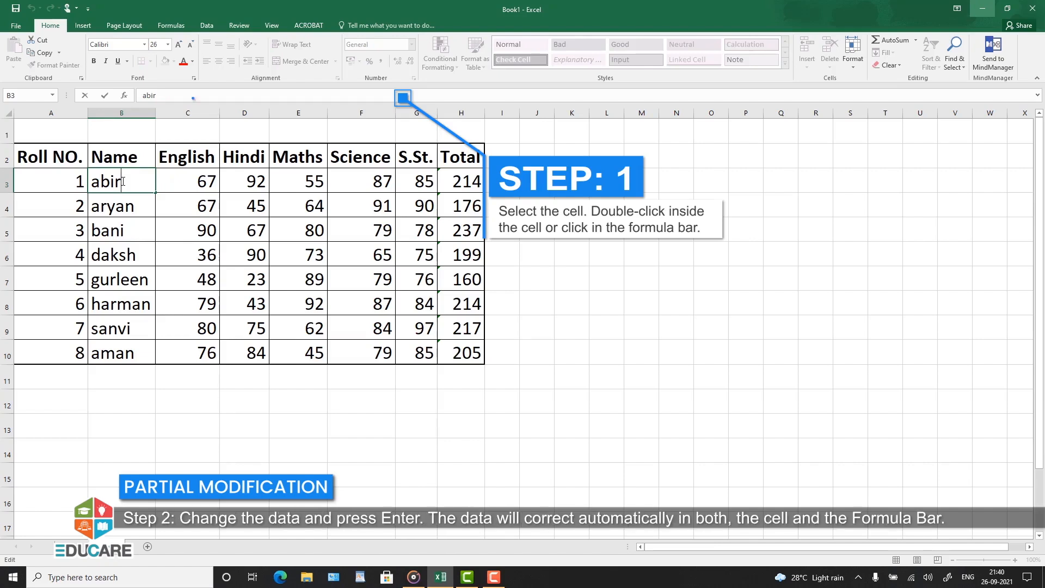
pyautogui.write('ram')
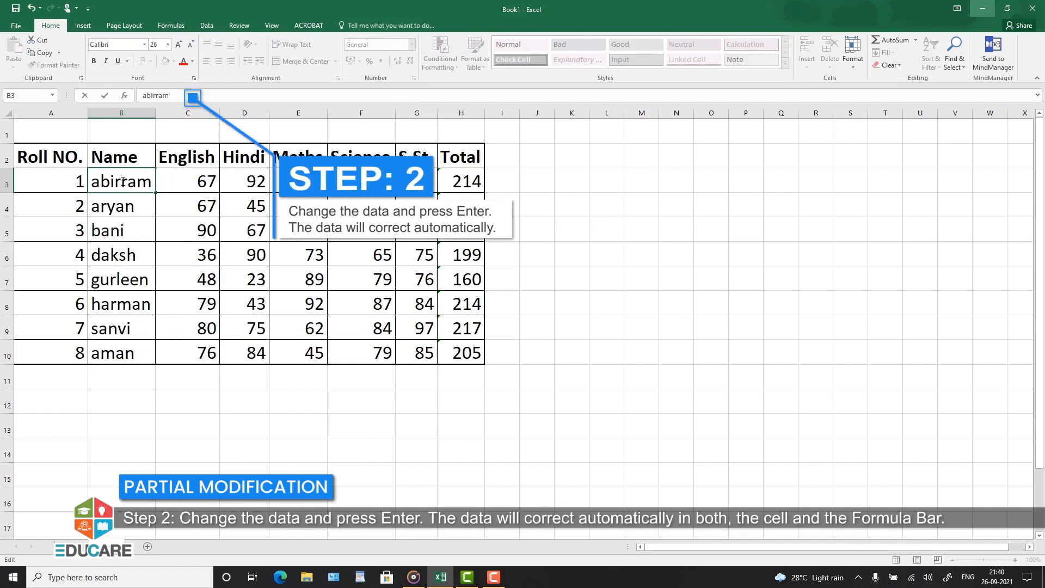
pyautogui.press('Return')
pyautogui.click(132, 183)
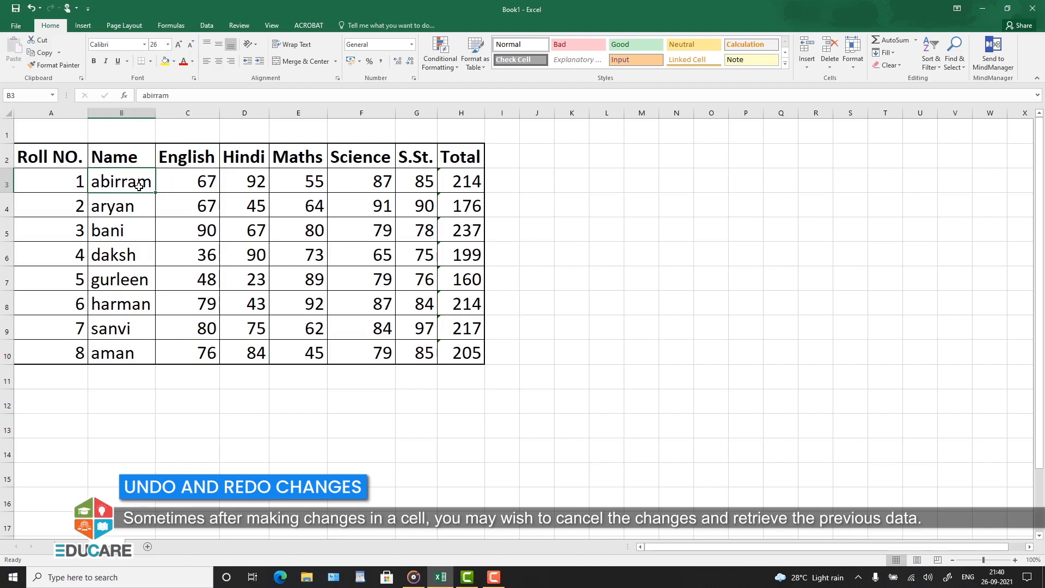
# Step: Undo the name edit in B3 and redo it, twice in a row
pyautogui.click(33, 9)
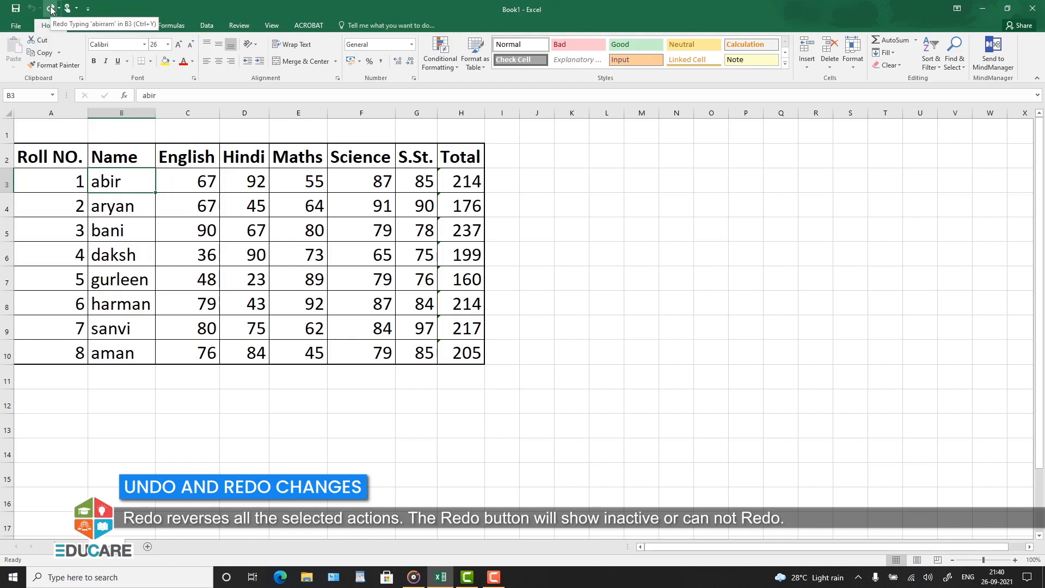
pyautogui.click(52, 10)
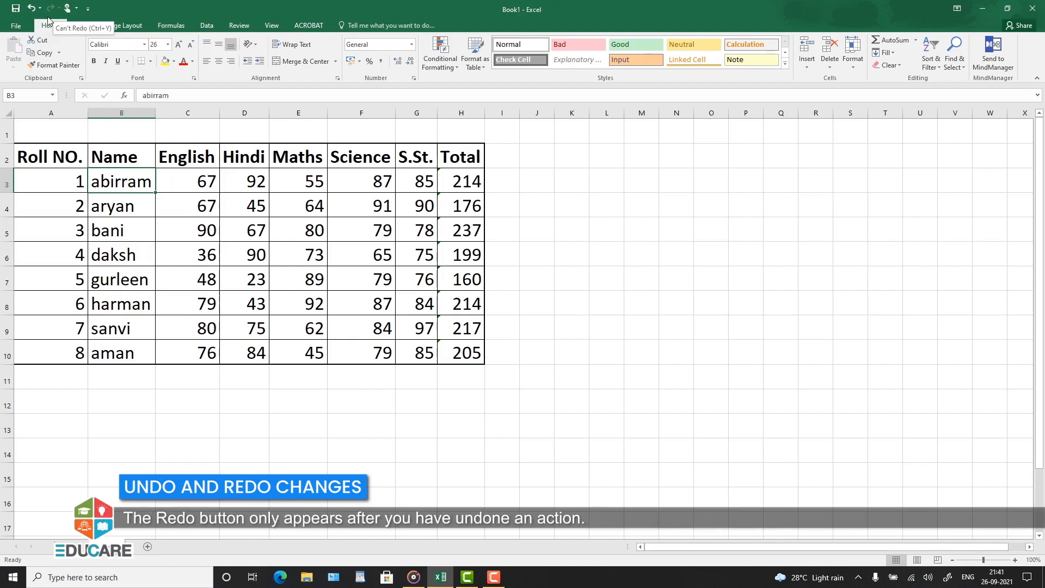
pyautogui.click(32, 8)
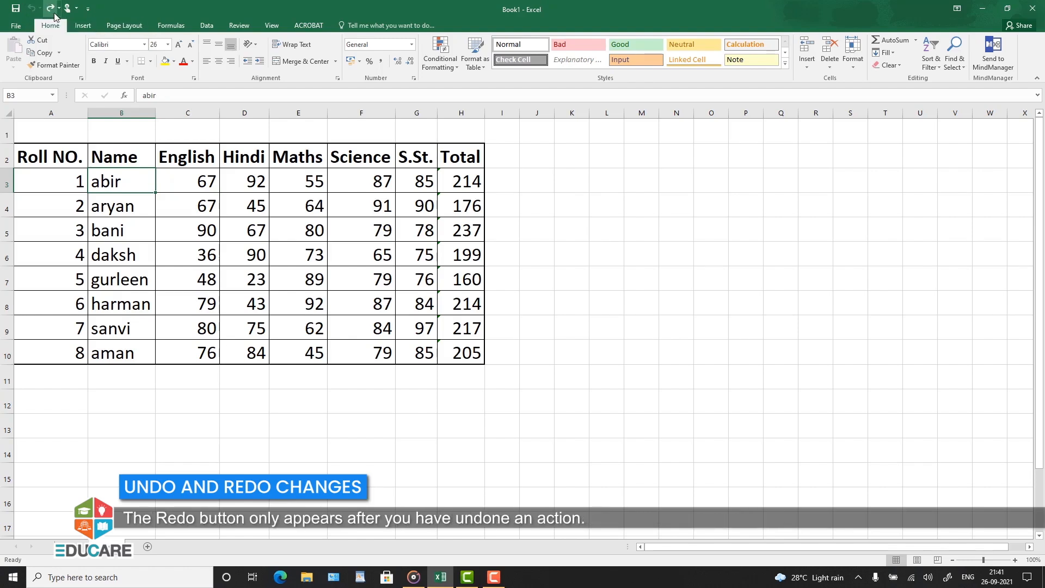
pyautogui.click(50, 8)
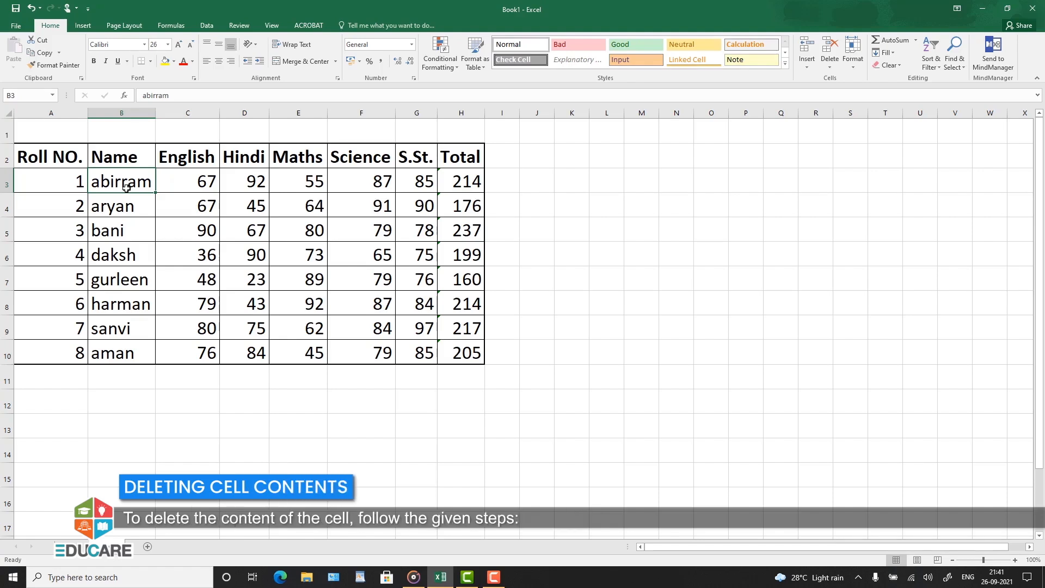
# Step: Delete the Hindi and Maths marks of roll number 2 in cells D4:E4
pyautogui.click(318, 205)
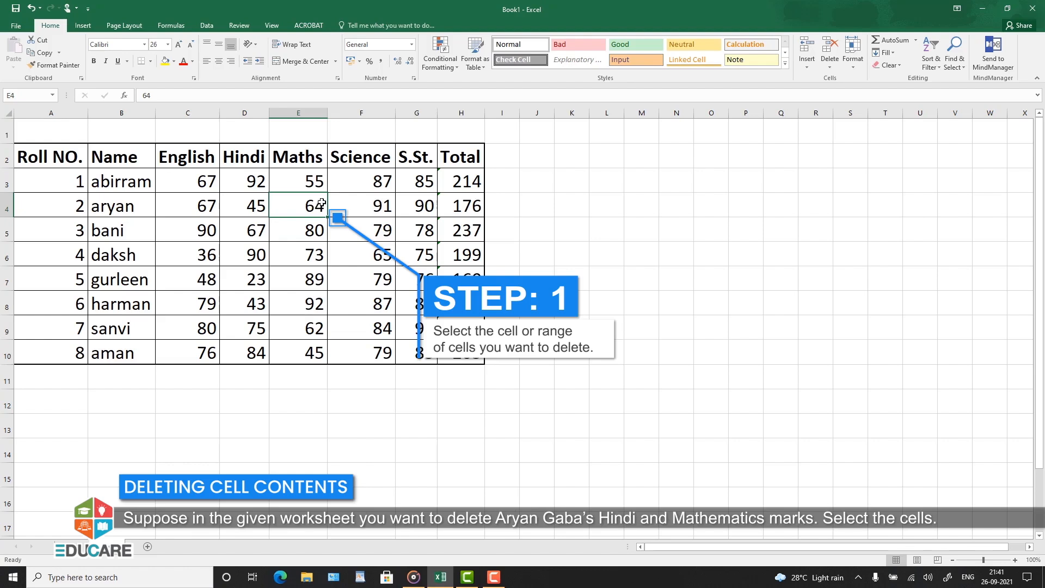
pyautogui.moveTo(263, 205); pyautogui.dragTo(295, 205)
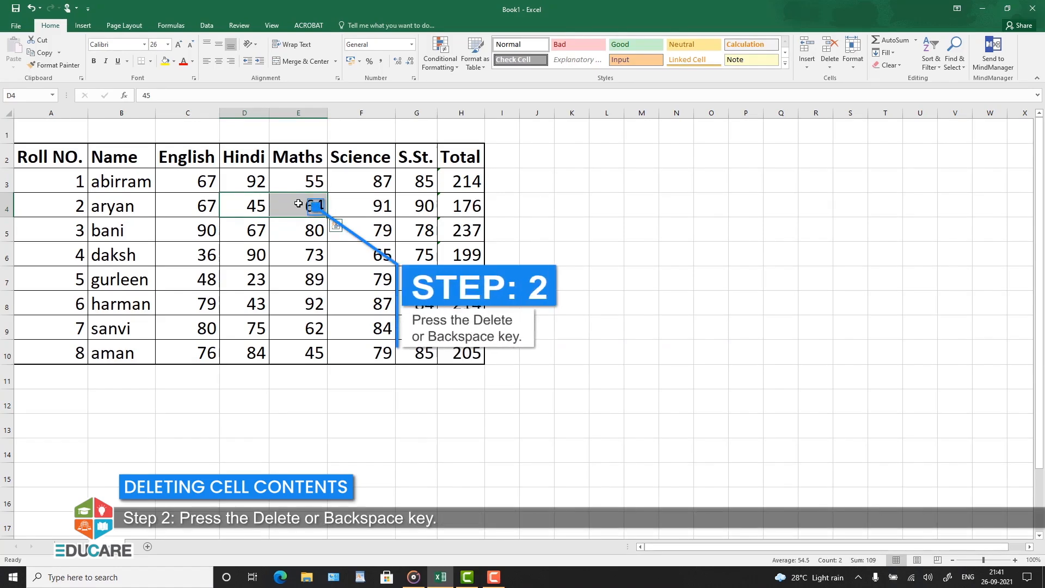
pyautogui.press('Delete')
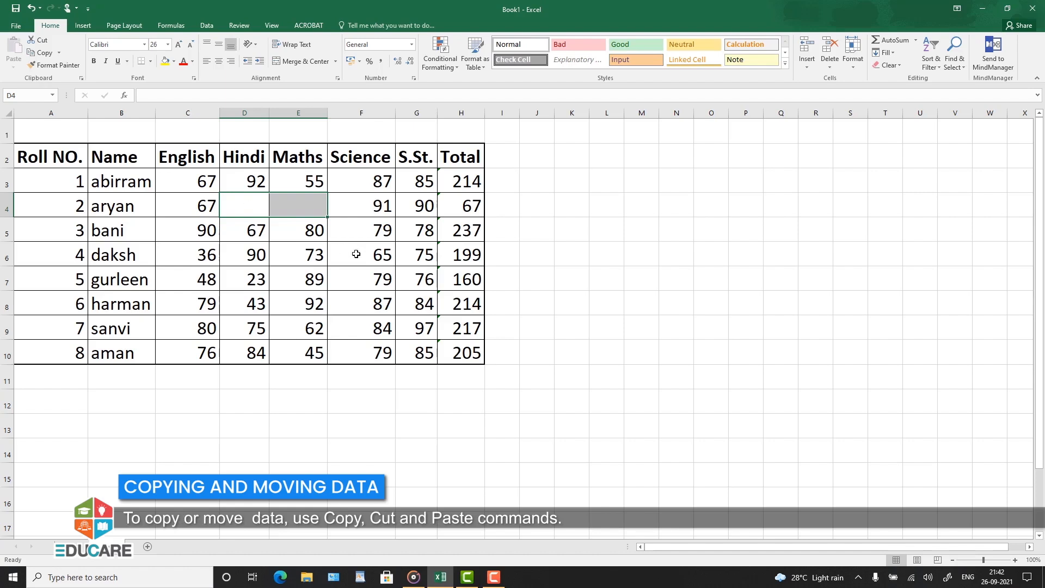
# Step: Copy cells B5:D5 to the range starting at B11 and look at the available paste options
pyautogui.click(496, 207)
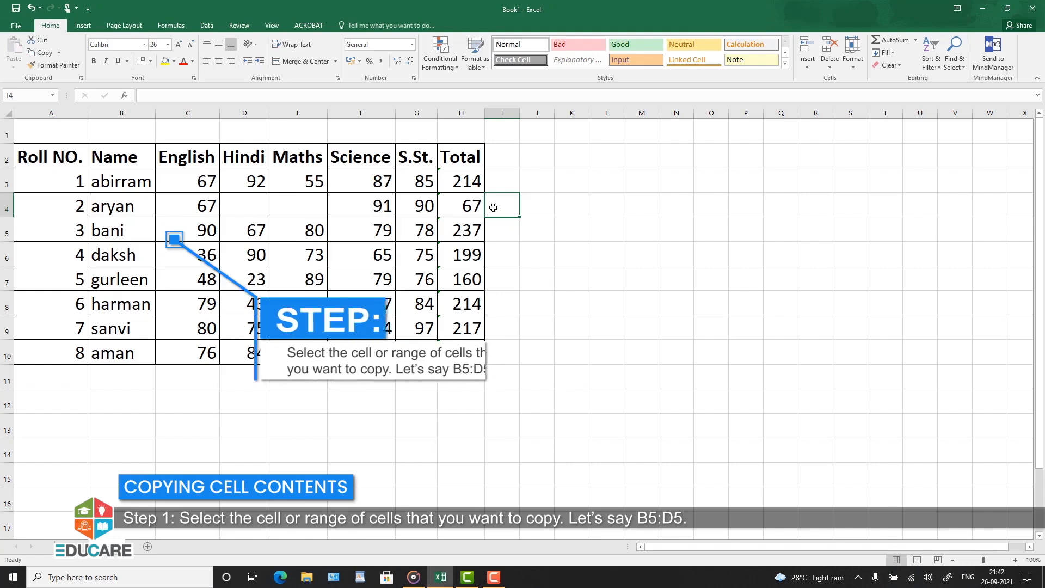
pyautogui.moveTo(127, 233); pyautogui.dragTo(253, 233)
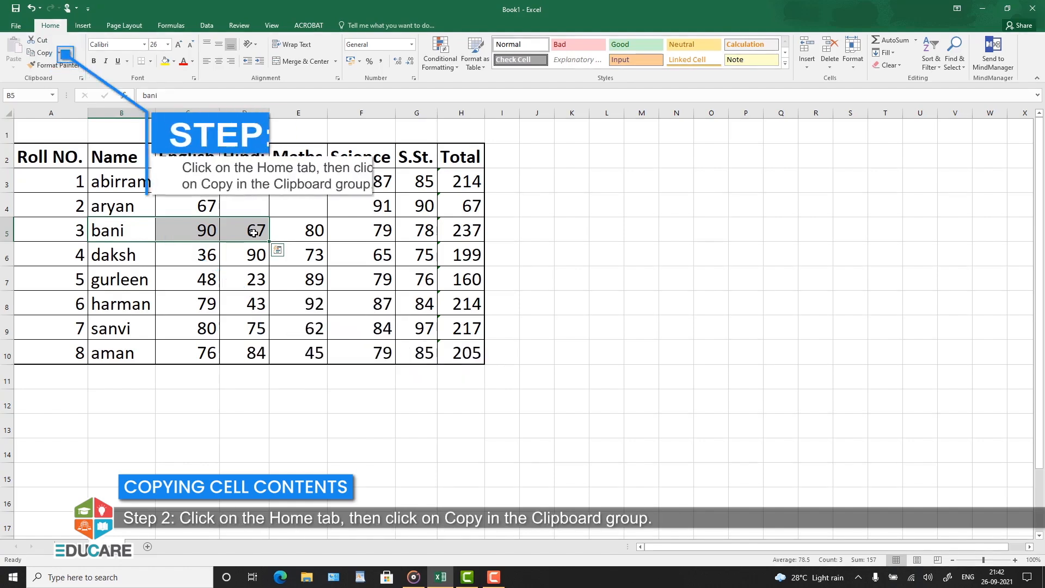
pyautogui.click(49, 55)
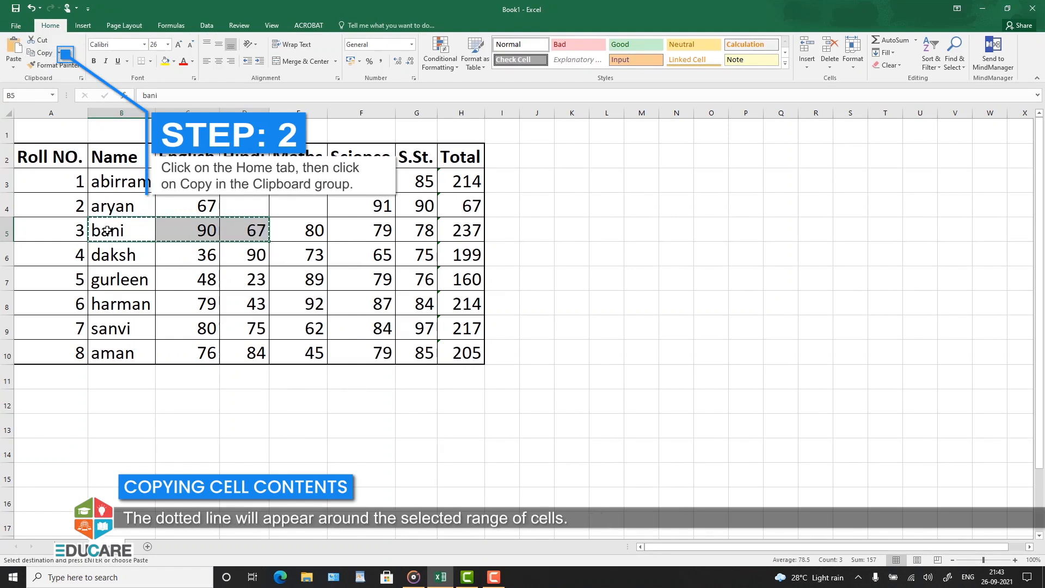
pyautogui.click(109, 380)
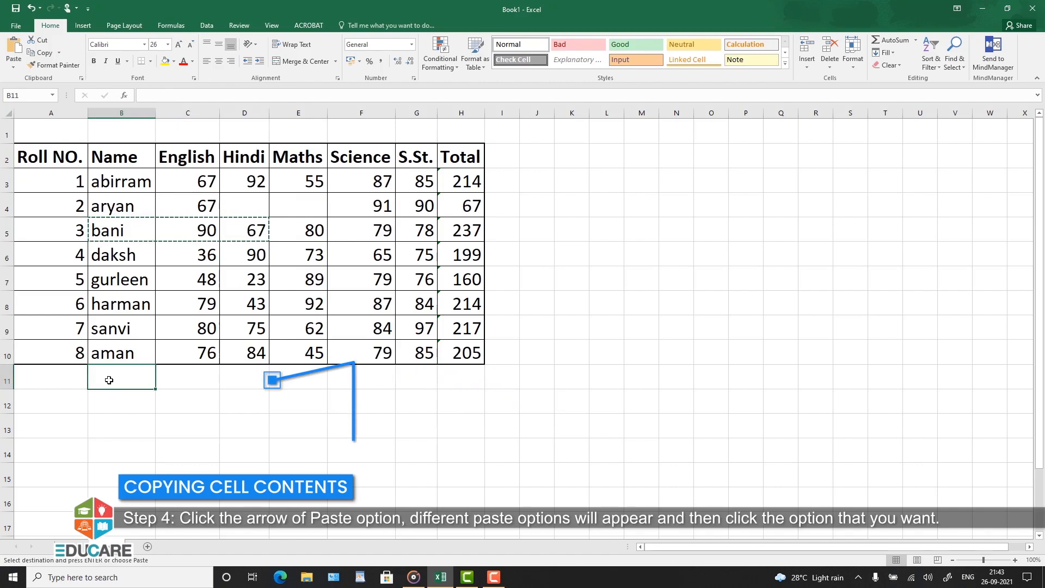
pyautogui.hotkey('ctrl', 'v')
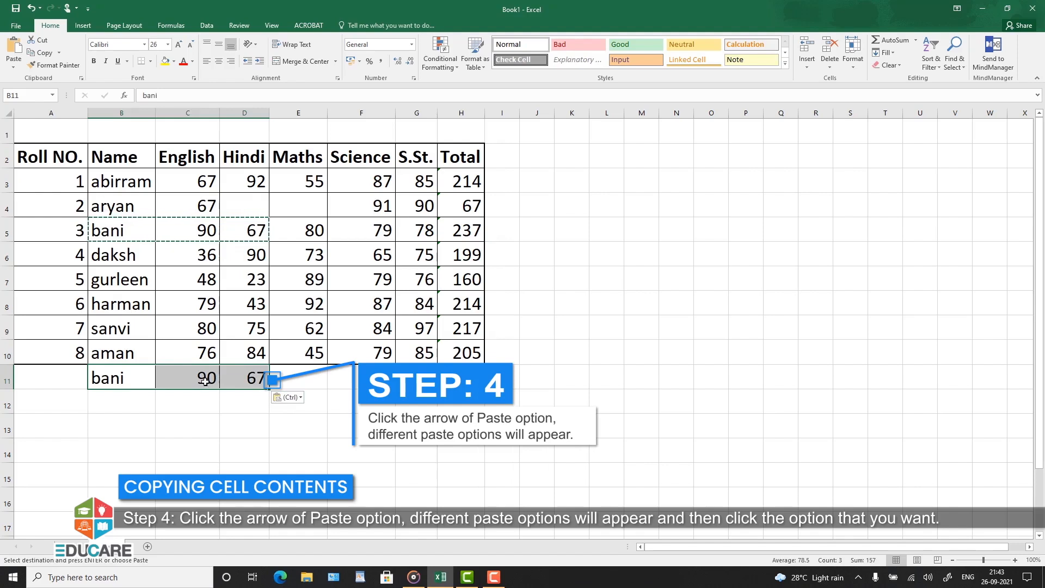
pyautogui.click(287, 379)
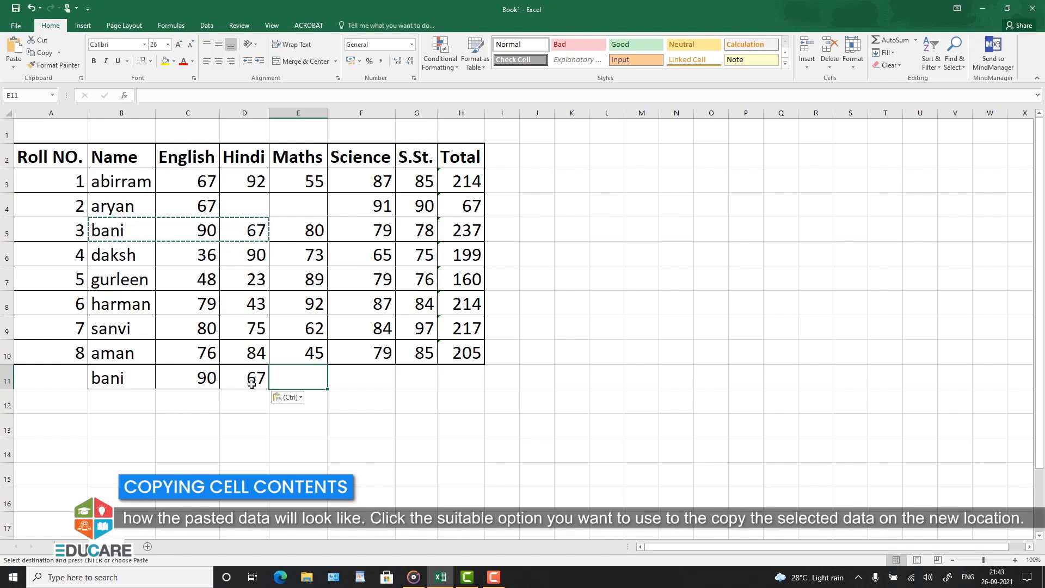
pyautogui.click(293, 400)
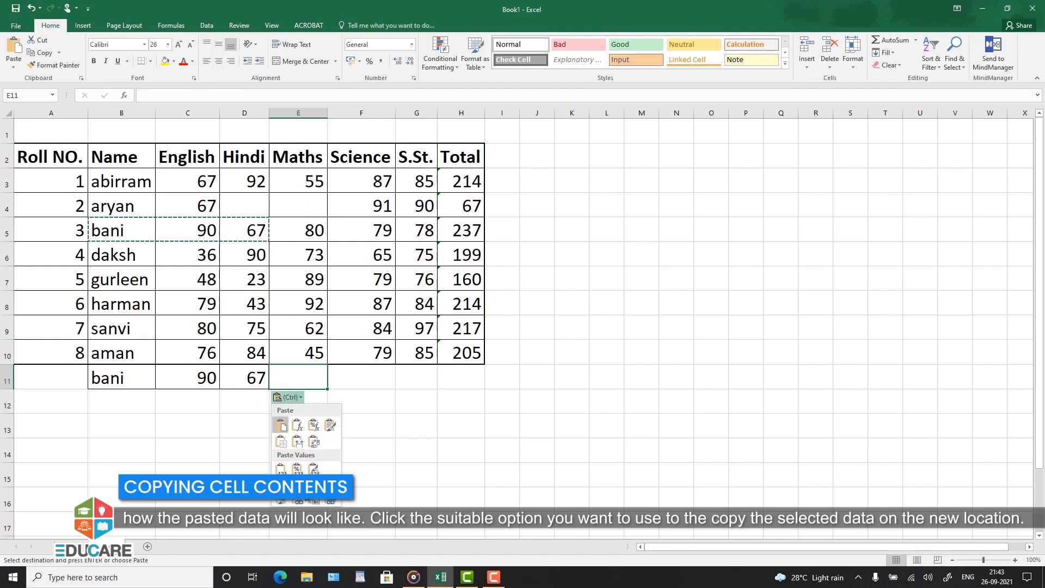
pyautogui.press('Escape')
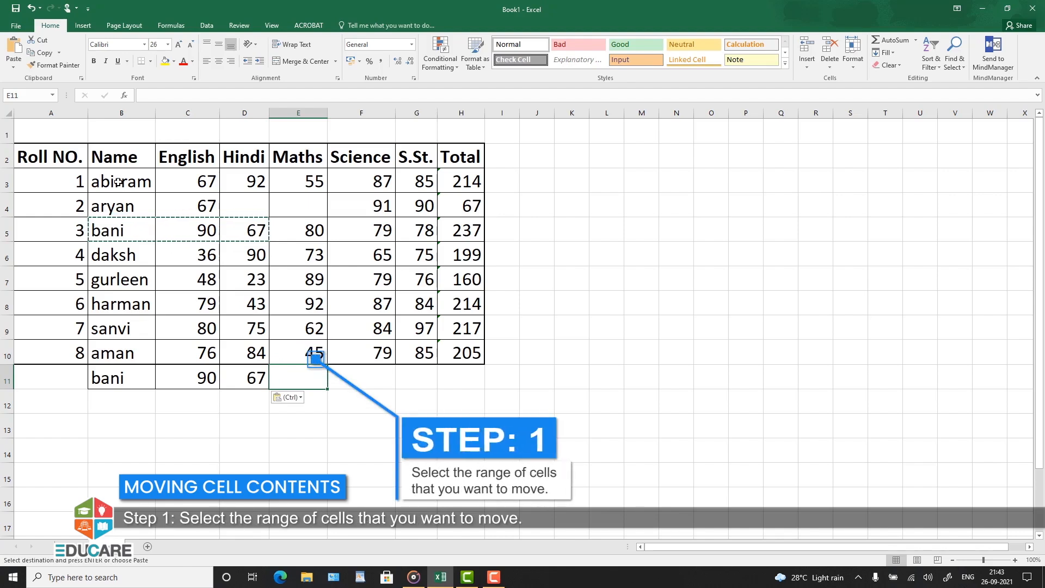
# Step: Cut cells B3:D3 and paste them at the range starting at B12
pyautogui.moveTo(114, 183); pyautogui.dragTo(243, 180)
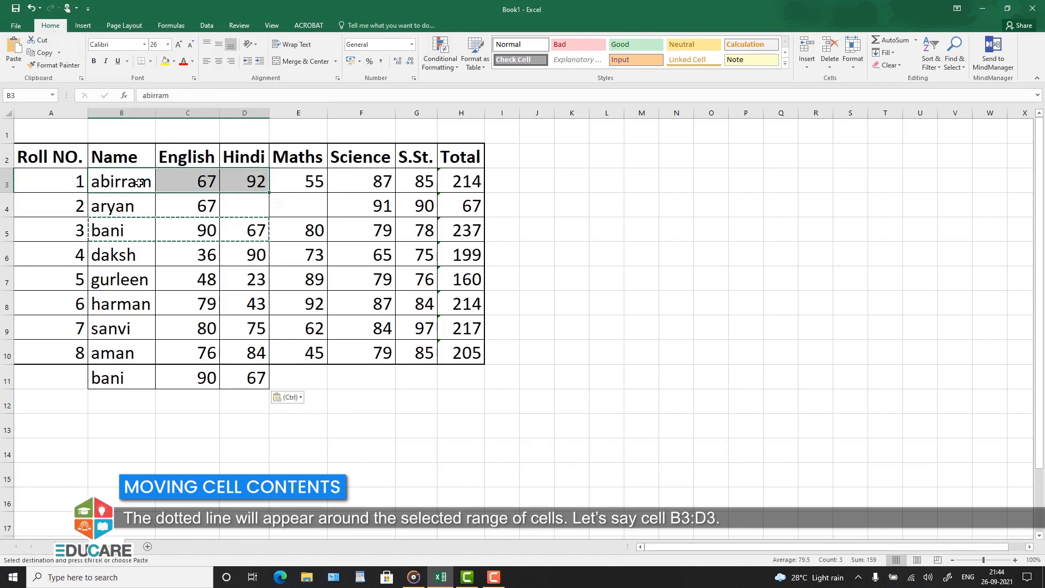
pyautogui.hotkey('ctrl', 'x')
pyautogui.hotkey('ctrl', 'q')
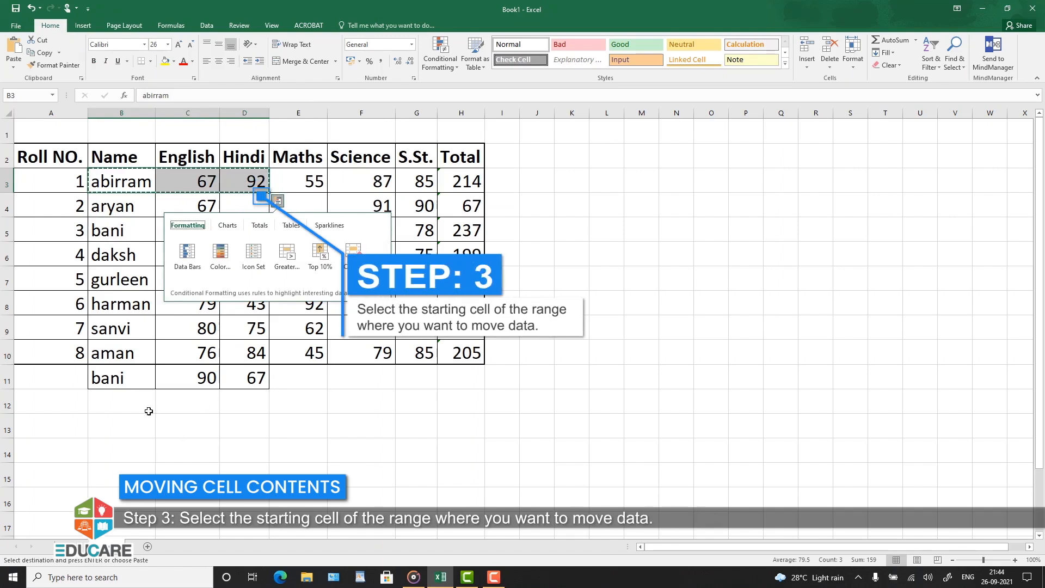
pyautogui.click(106, 407)
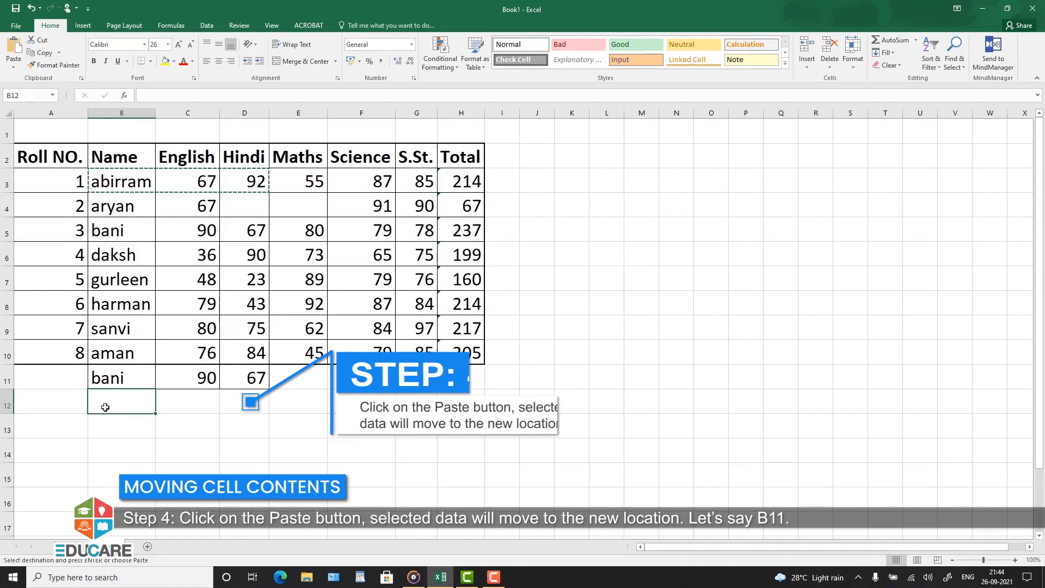
pyautogui.hotkey('ctrl', 'v')
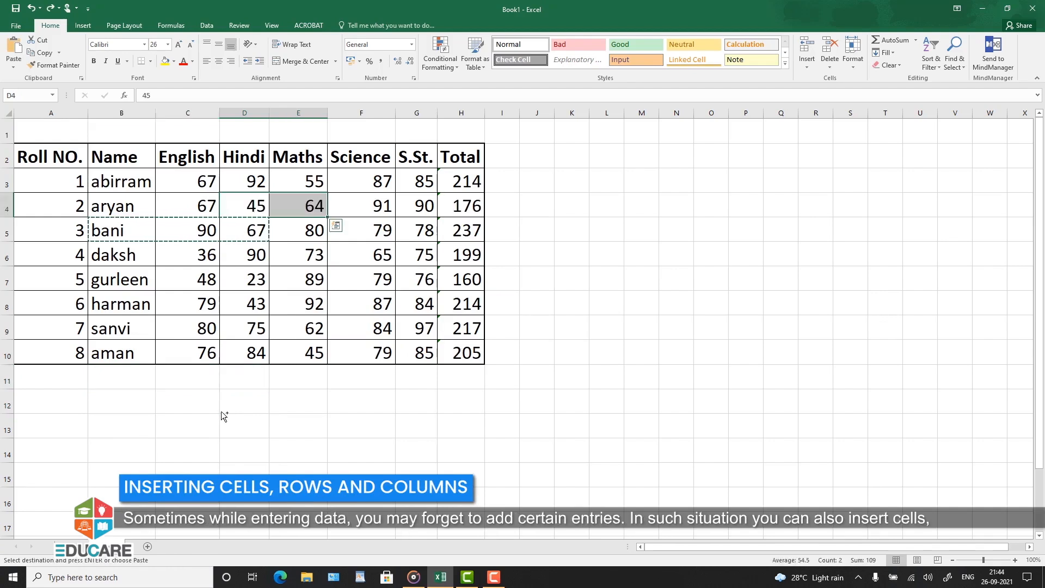
pyautogui.click(221, 411)
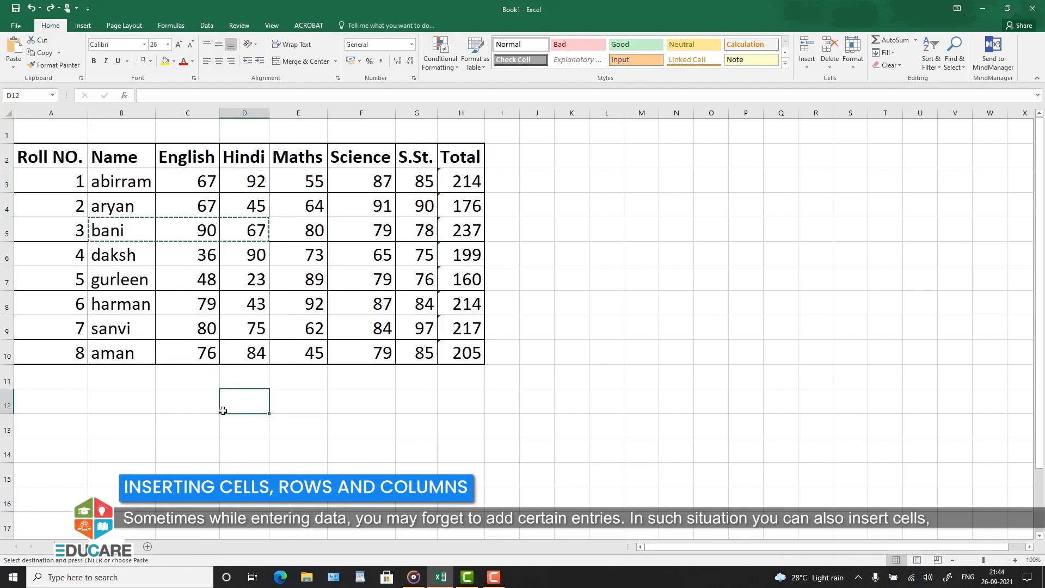
pyautogui.press('Escape')
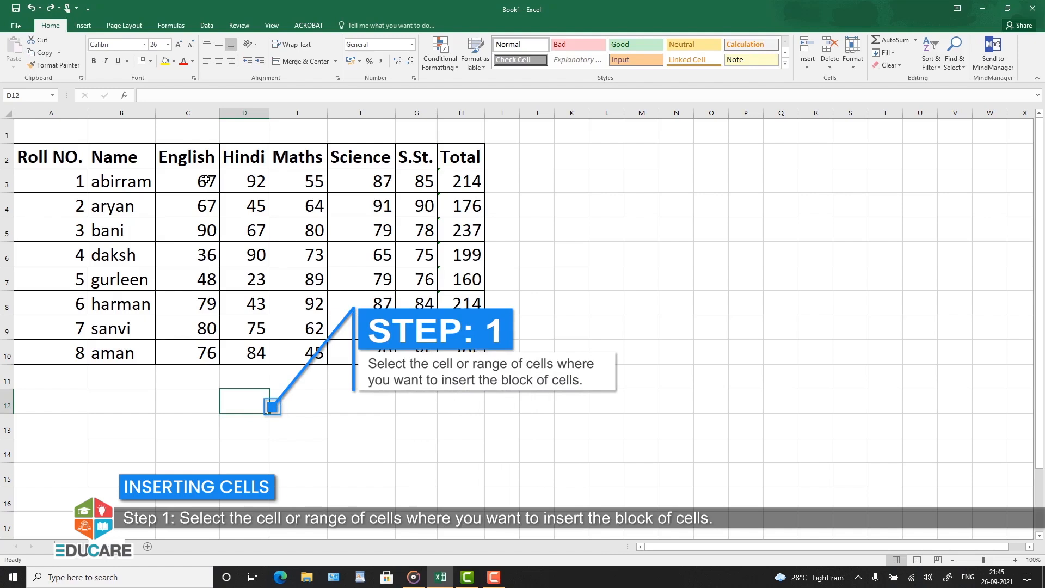
# Step: Insert a block of blank cells at C3:D4 with the Shift cells down option, and undo the insertion
pyautogui.moveTo(205, 180); pyautogui.dragTo(253, 200)
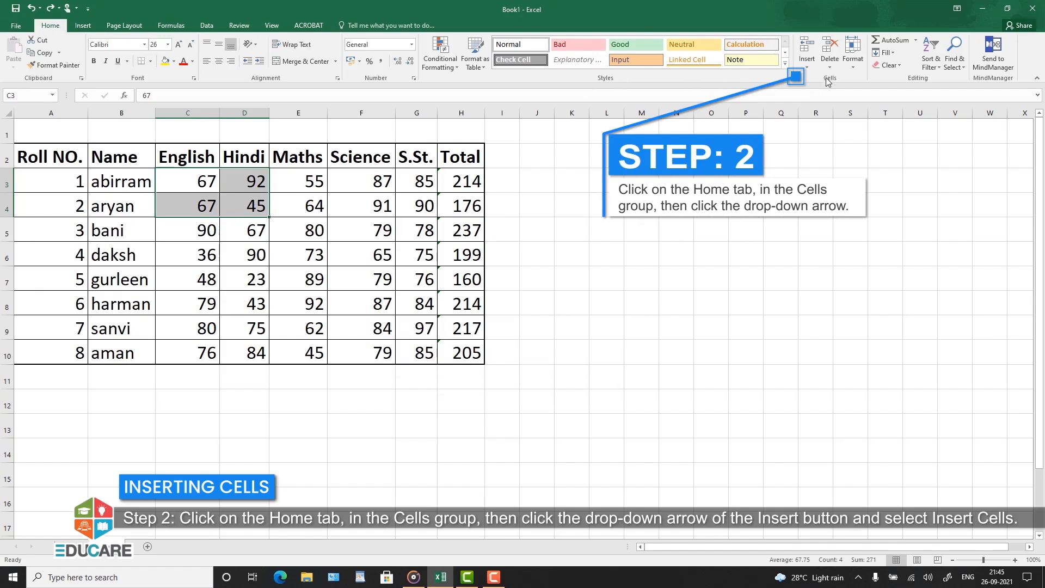
pyautogui.click(810, 71)
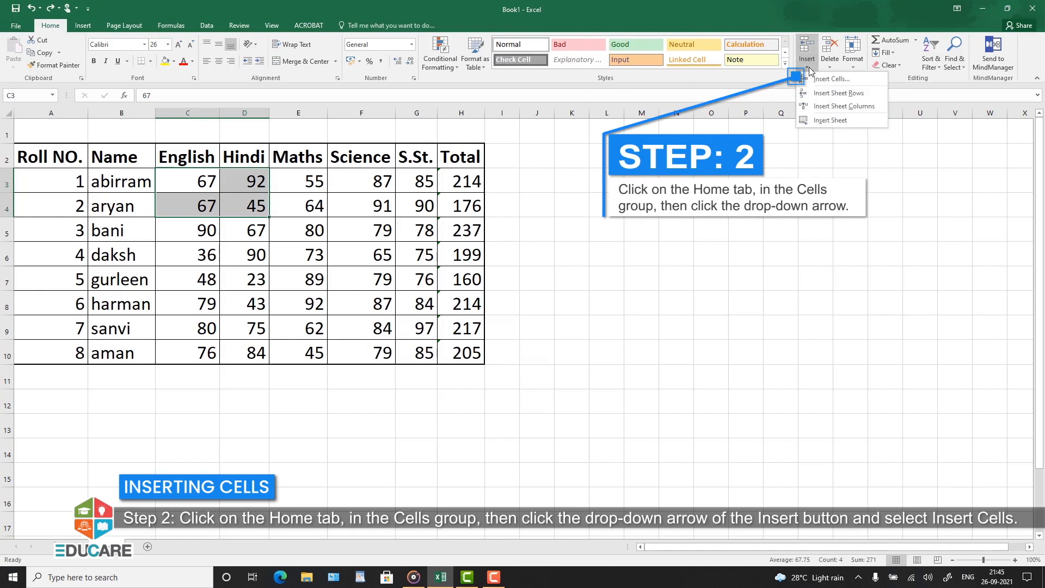
pyautogui.click(819, 79)
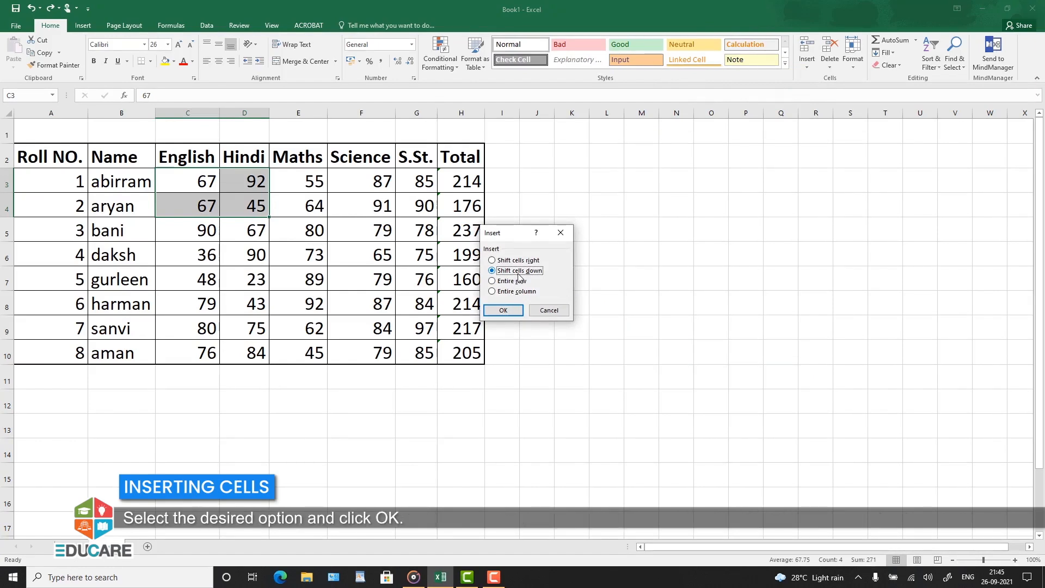
pyautogui.click(503, 310)
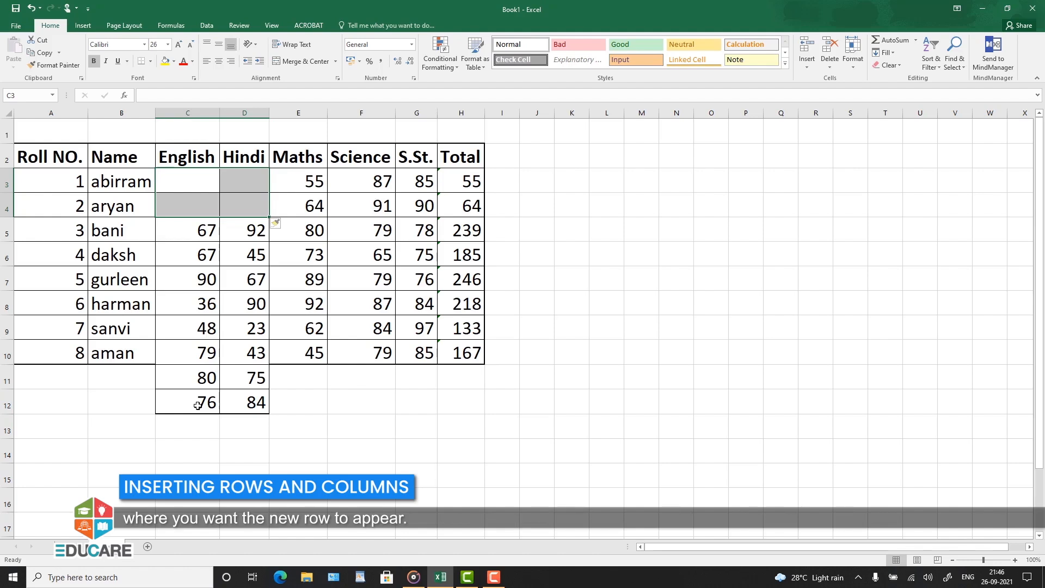
pyautogui.click(330, 401)
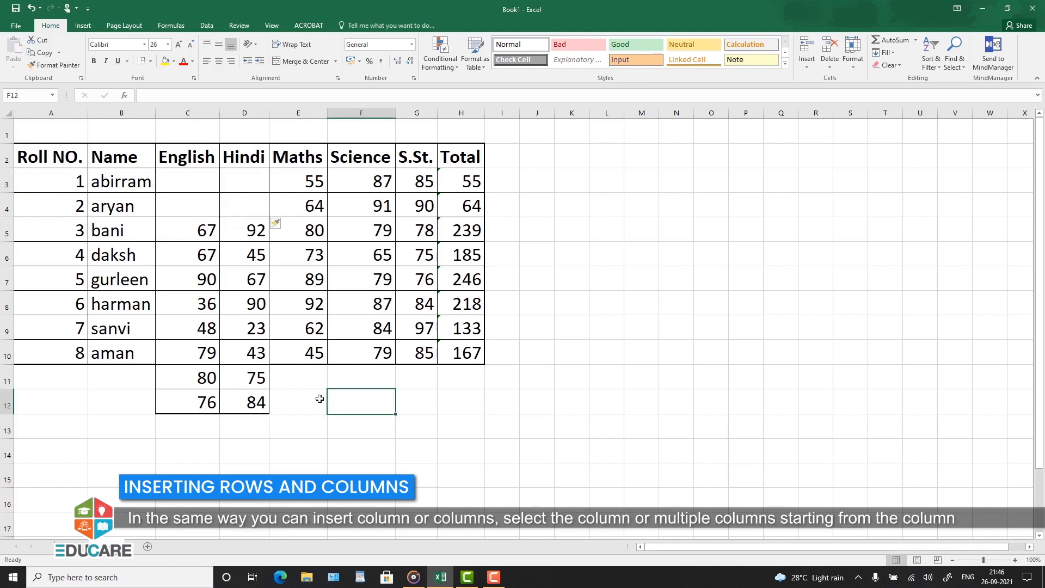
pyautogui.hotkey('ctrl', 'z')
pyautogui.click(285, 418)
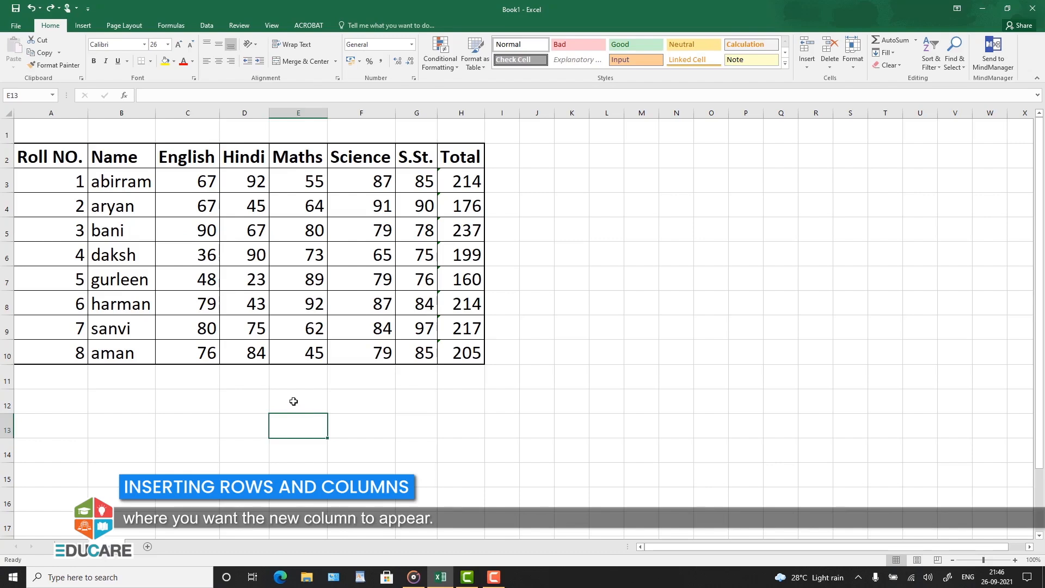
# Step: Insert a blank sheet column before the Hindi column, at column D
pyautogui.click(248, 112)
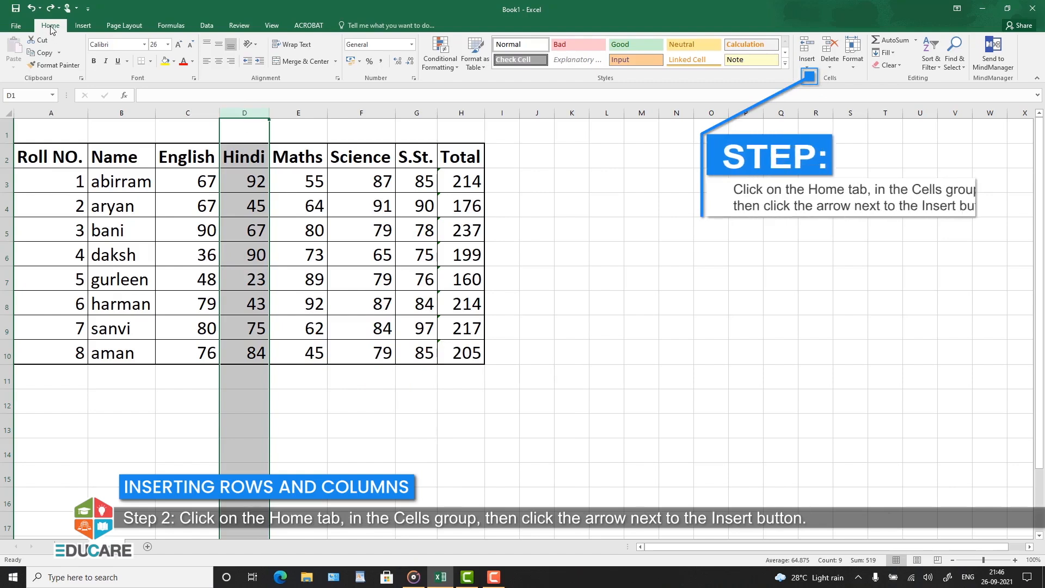
pyautogui.click(808, 66)
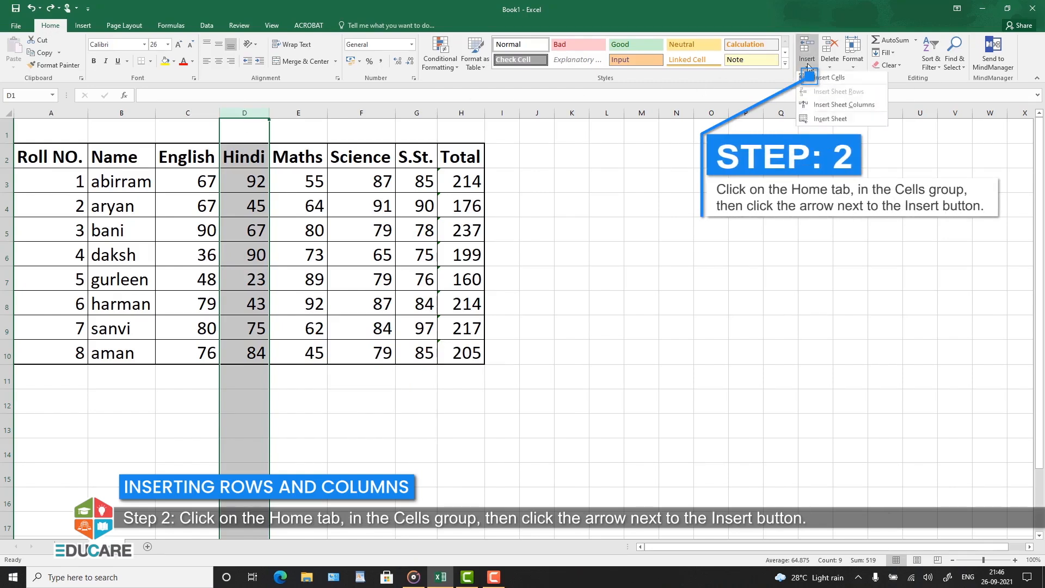
pyautogui.click(827, 111)
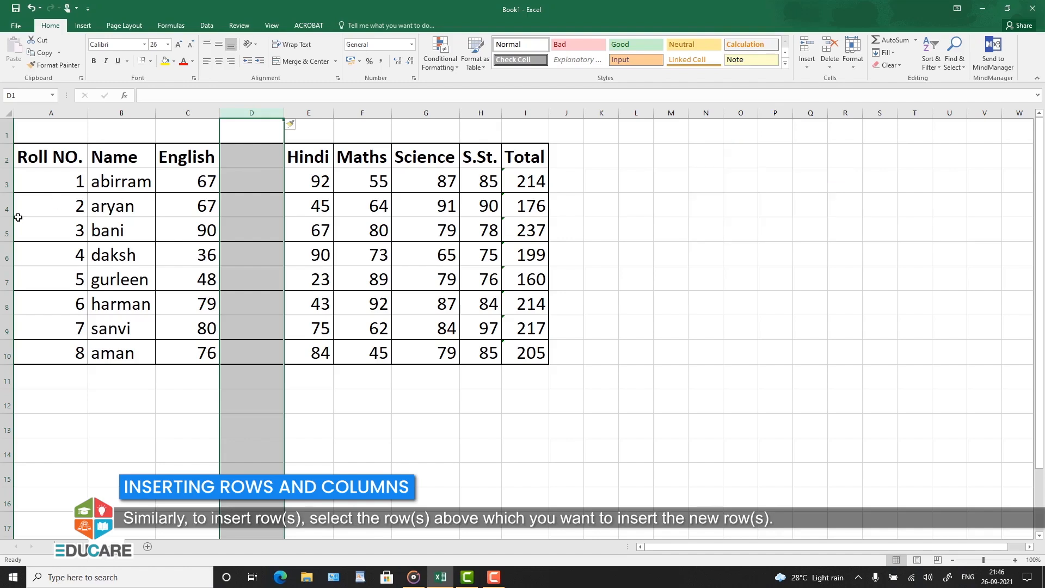
# Step: Insert a blank sheet row above the roll number 3 record, at row 5
pyautogui.click(7, 230)
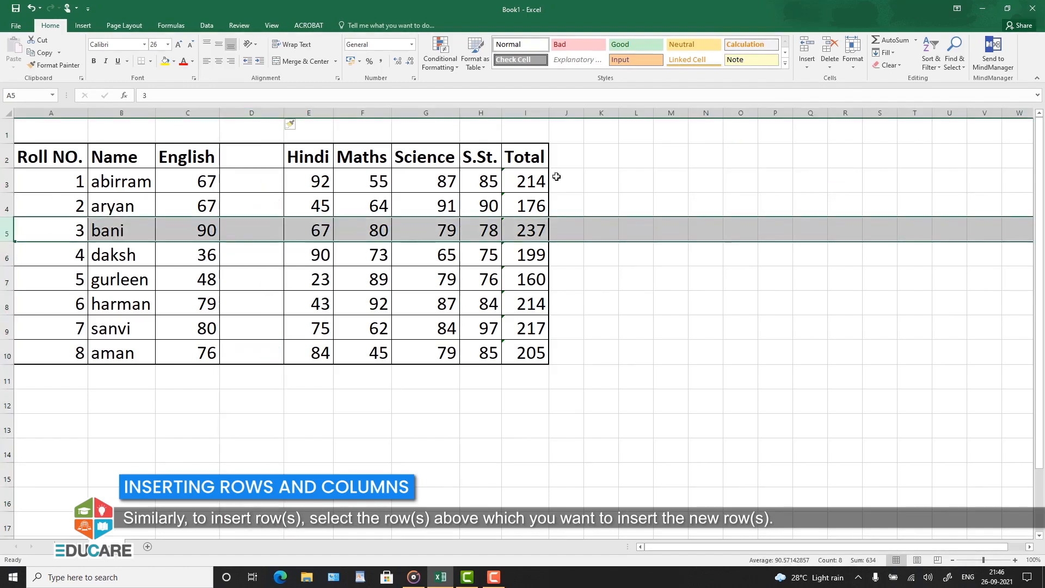
pyautogui.click(811, 67)
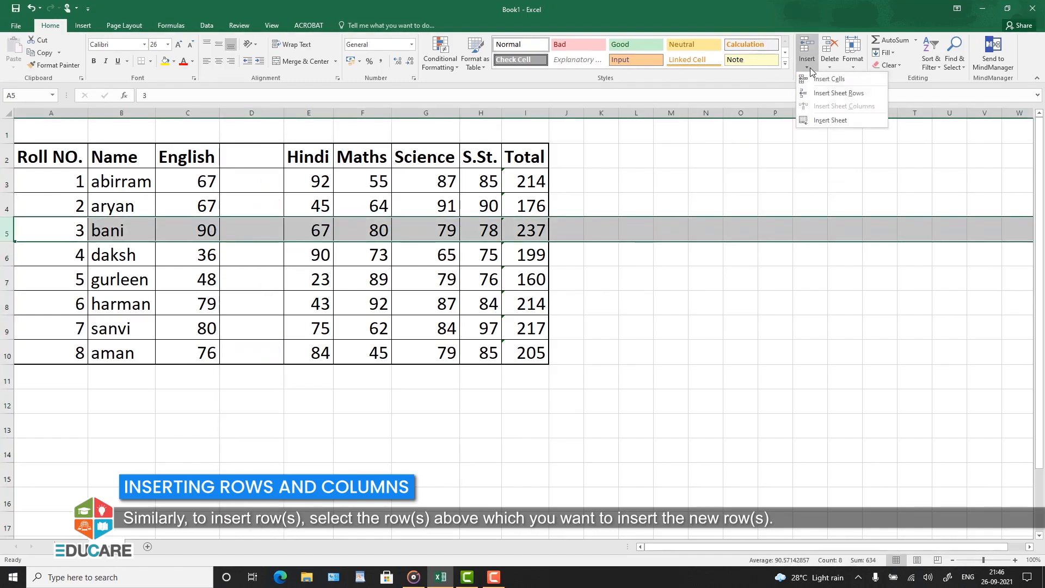
pyautogui.click(825, 93)
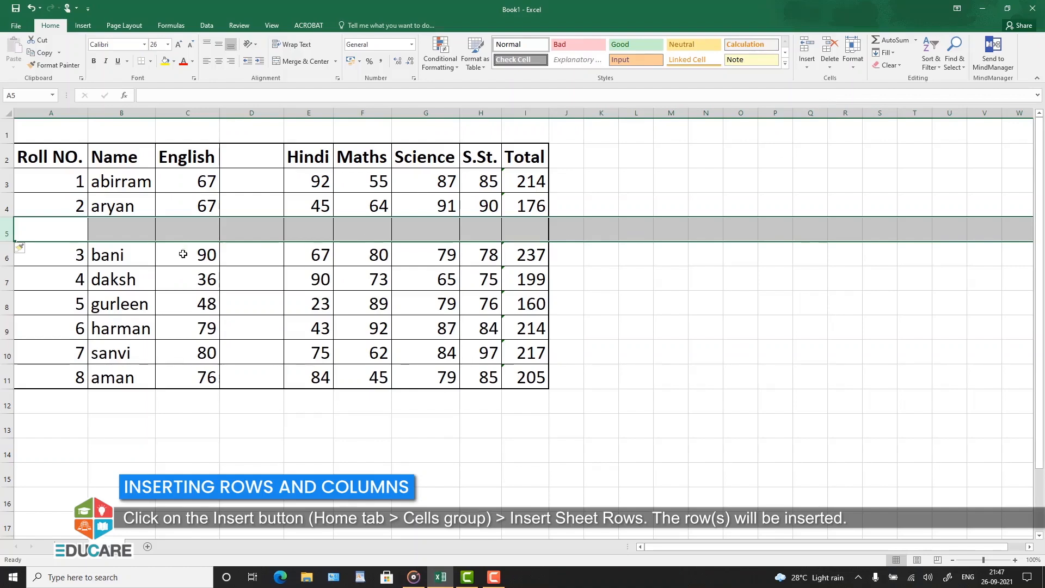
pyautogui.click(571, 248)
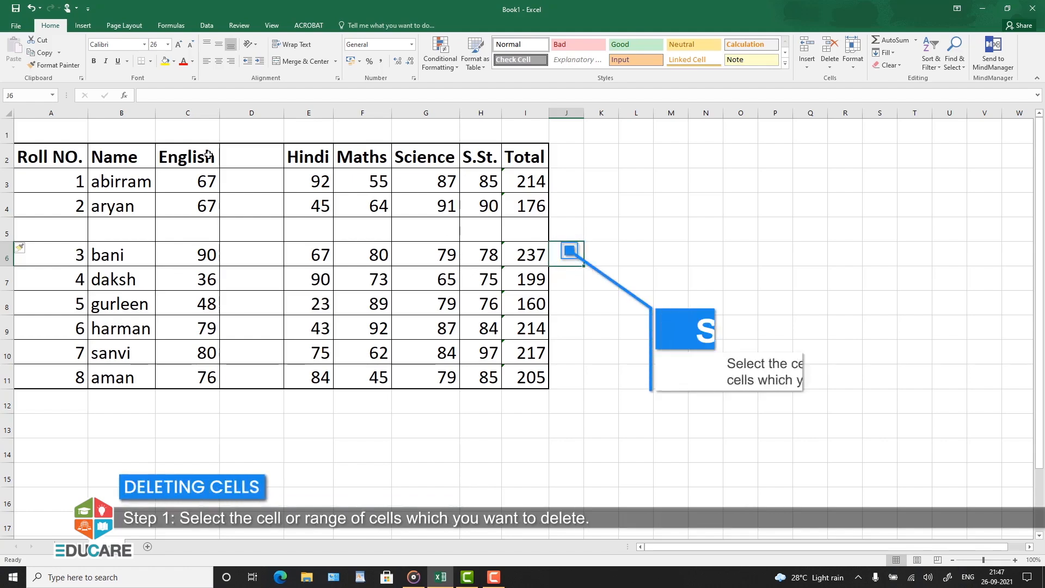
# Step: Delete the blank cells D2:D11 between the English and Hindi columns with the Shift cells up option
pyautogui.moveTo(259, 159); pyautogui.dragTo(238, 381)
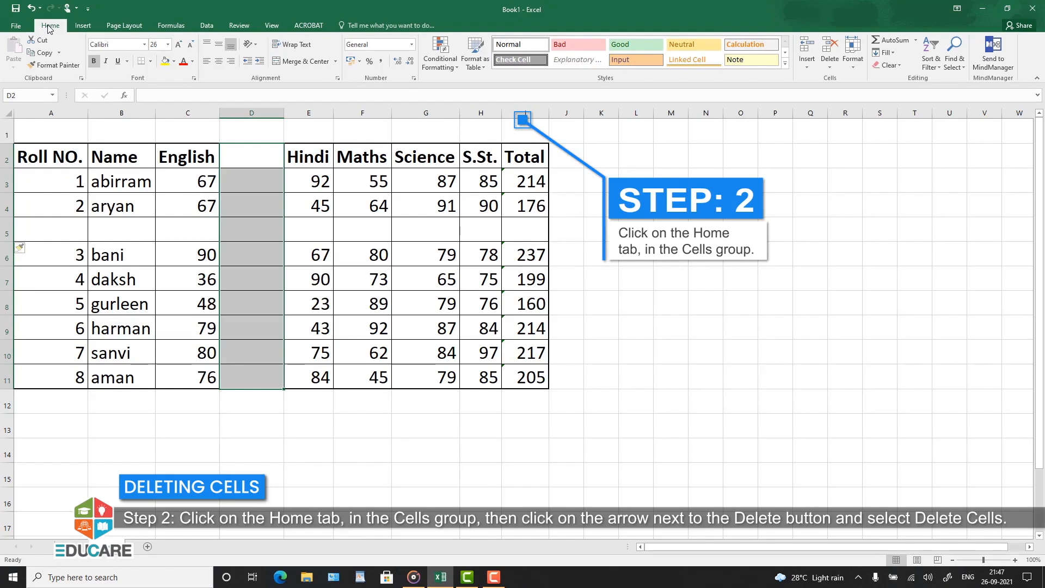
pyautogui.click(829, 68)
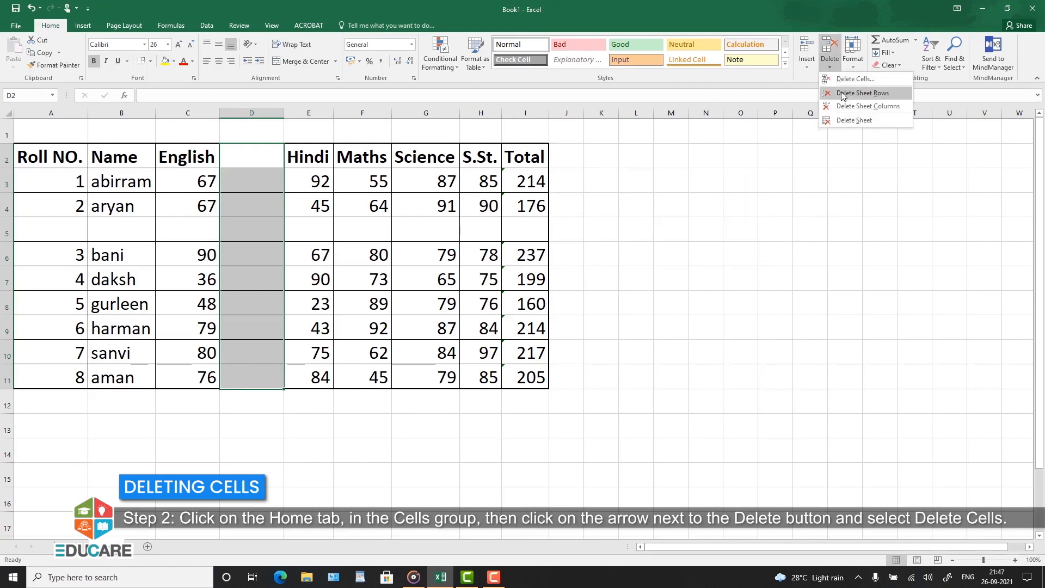
pyautogui.click(846, 79)
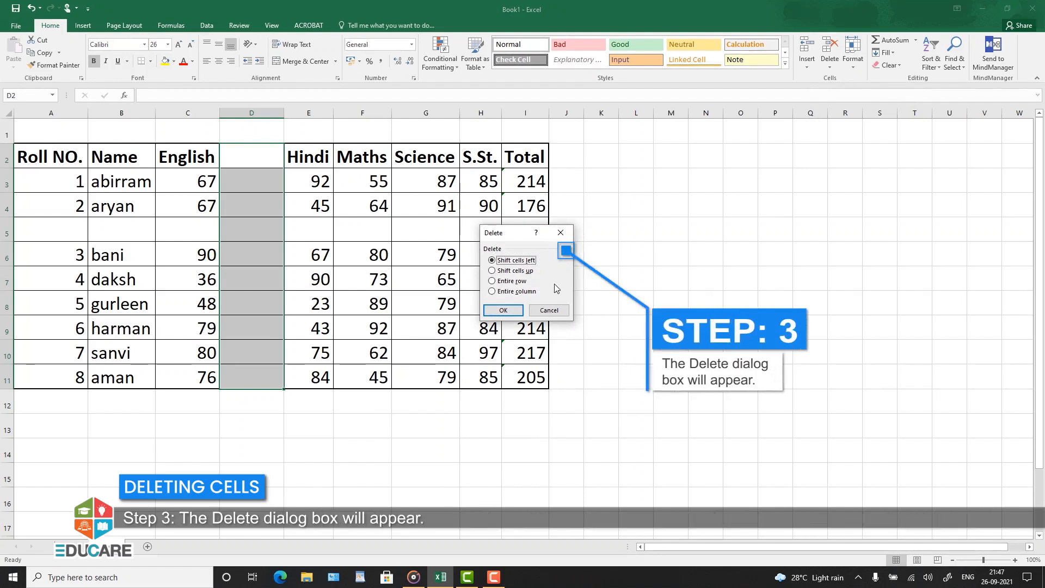
pyautogui.click(495, 273)
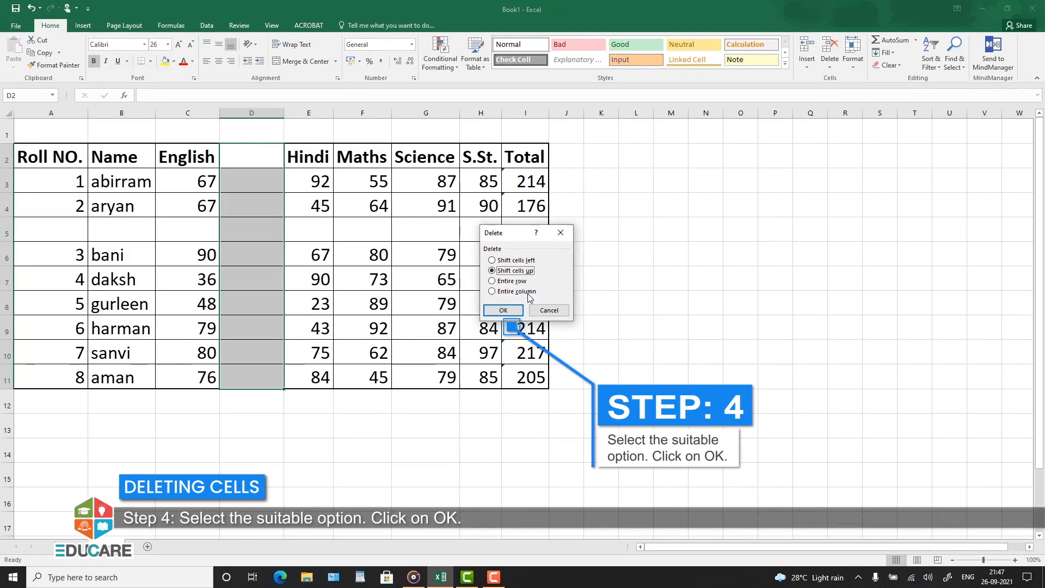
pyautogui.click(504, 311)
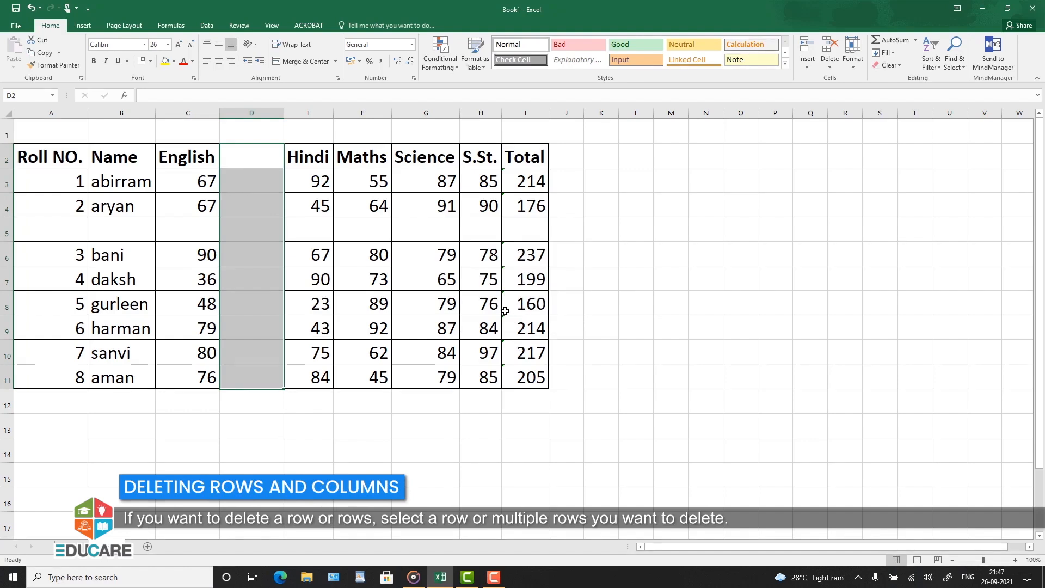
pyautogui.click(627, 307)
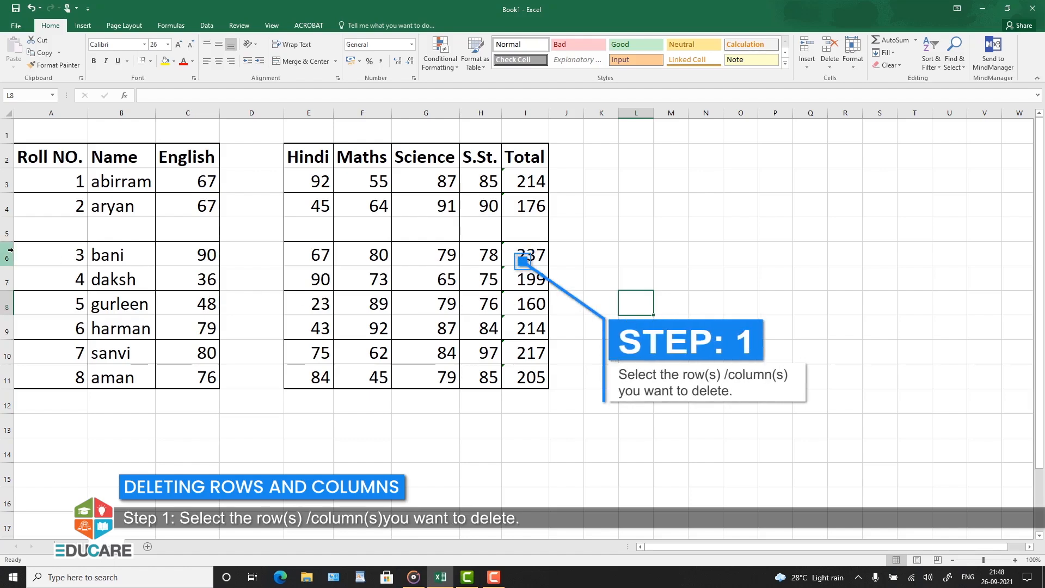
# Step: Delete the entire sheet row 6 holding the roll number 3 record
pyautogui.click(11, 278)
pyautogui.click(11, 250)
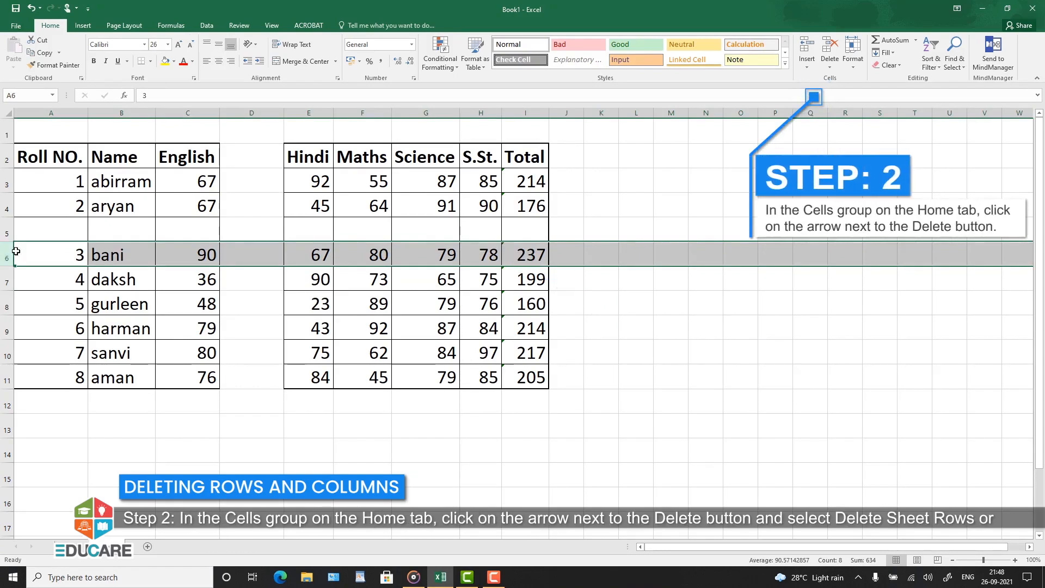
pyautogui.click(830, 68)
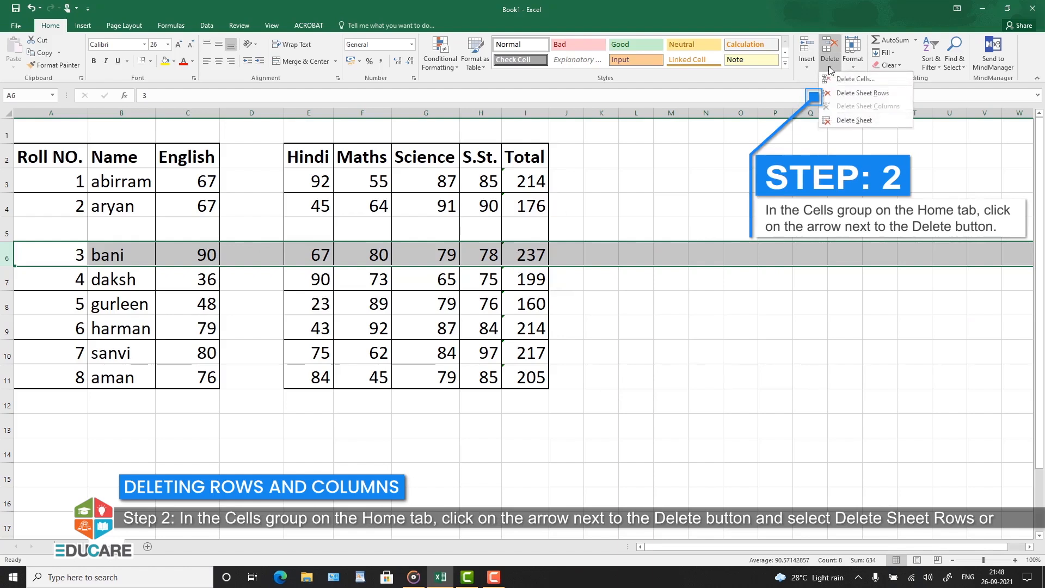
pyautogui.click(847, 94)
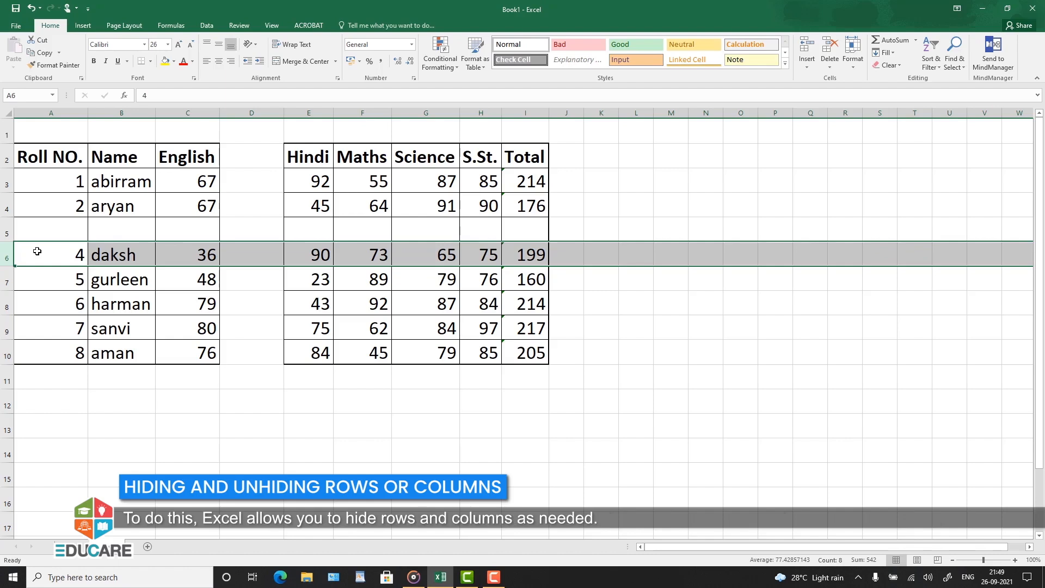
pyautogui.click(85, 383)
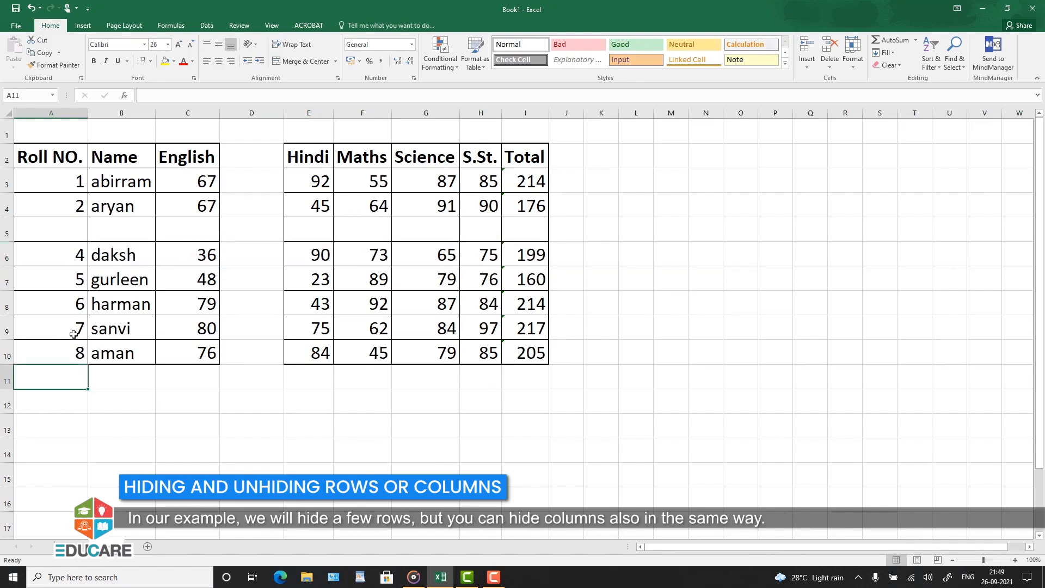
# Step: Hide the blank row 5 and unhide it again using the selected rows 4 and 6 around it
pyautogui.click(6, 232)
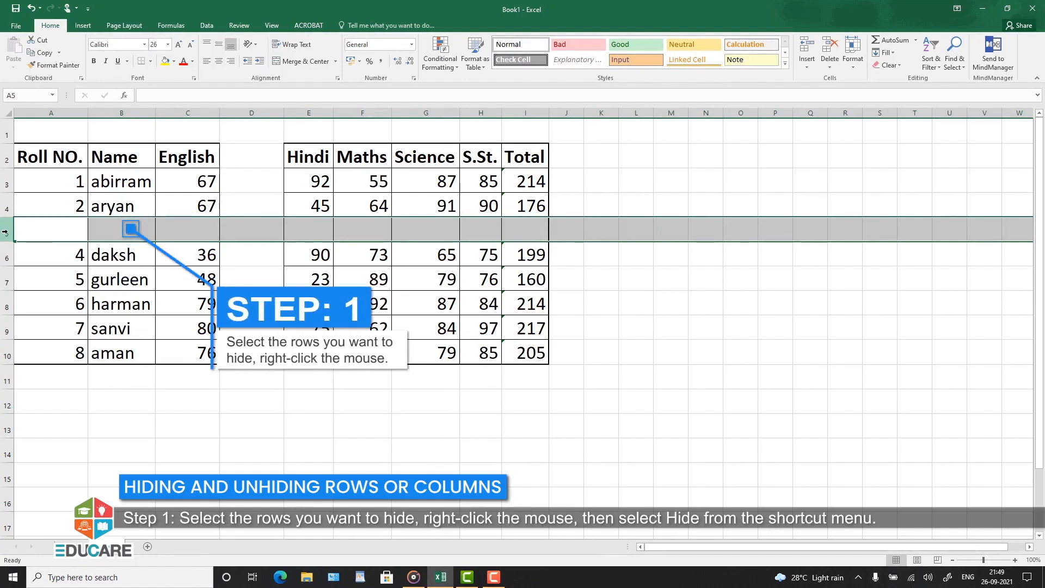
pyautogui.rightClick(7, 233)
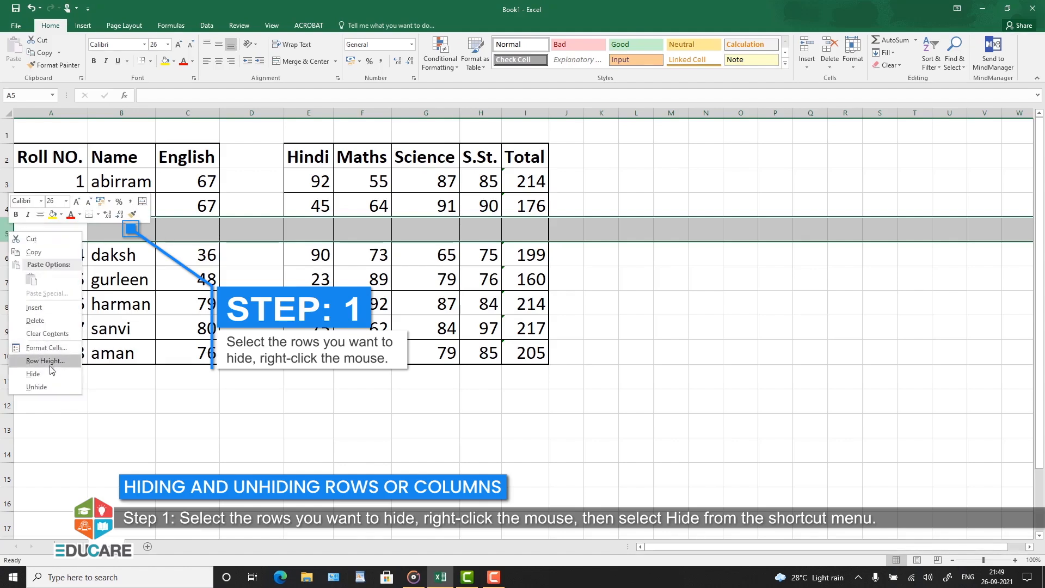
pyautogui.click(33, 374)
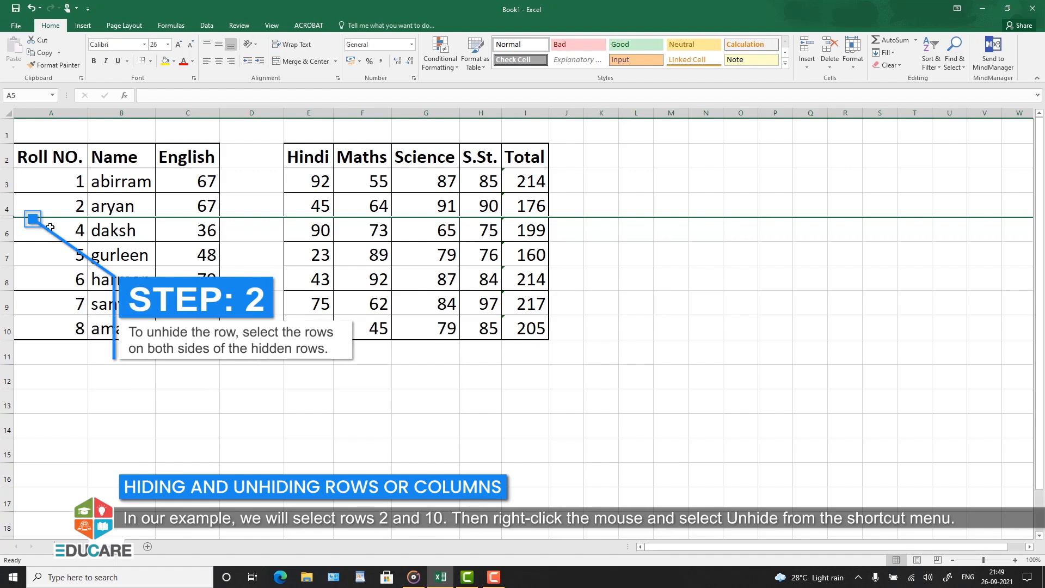
pyautogui.moveTo(7, 205); pyautogui.dragTo(10, 230)
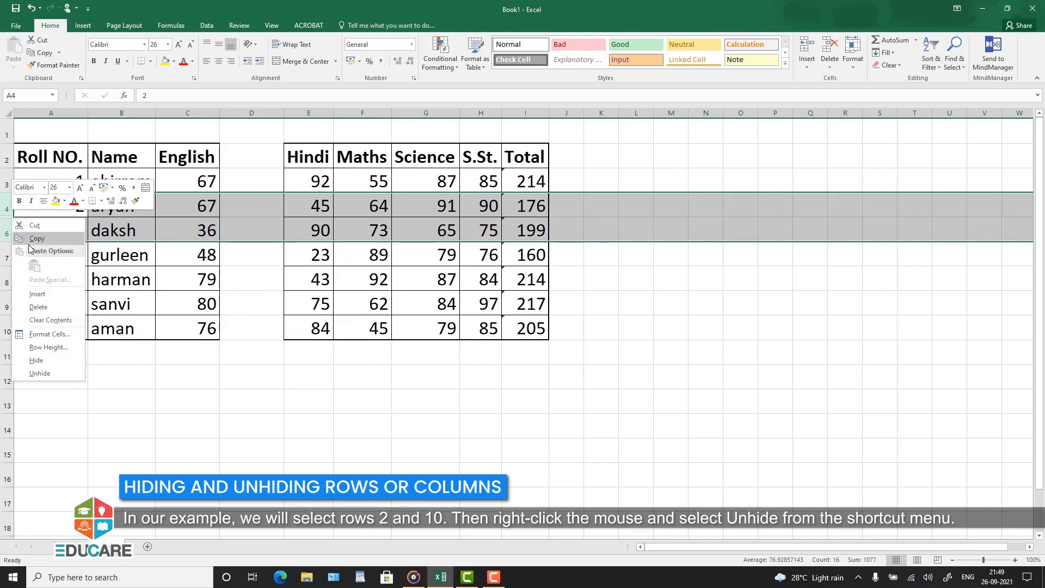
pyautogui.click(45, 373)
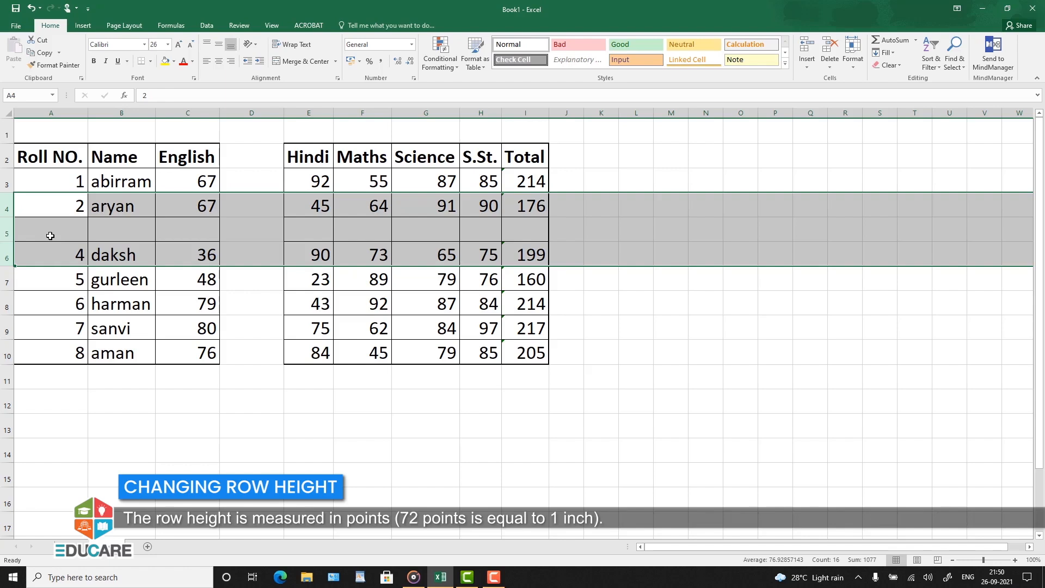
pyautogui.click(117, 397)
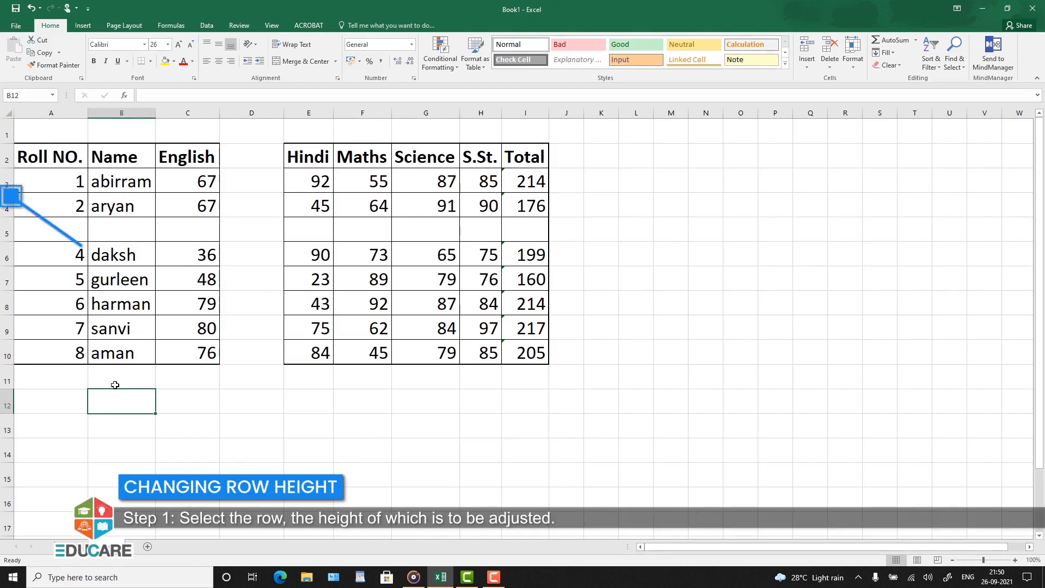
# Step: Increase the height of row 3, the roll number 1 record, by specifying a larger row height value
pyautogui.click(8, 185)
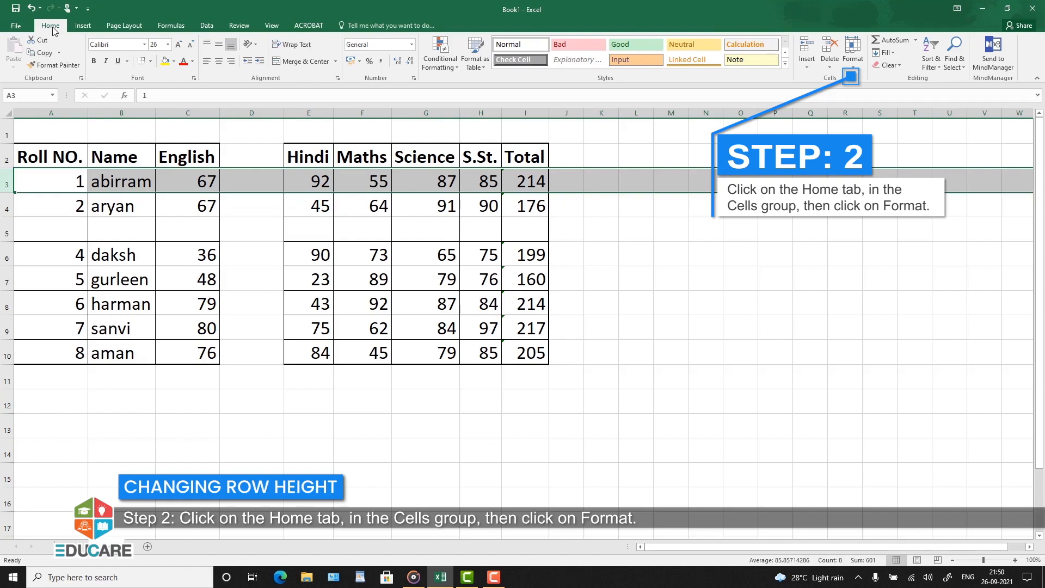
pyautogui.click(855, 68)
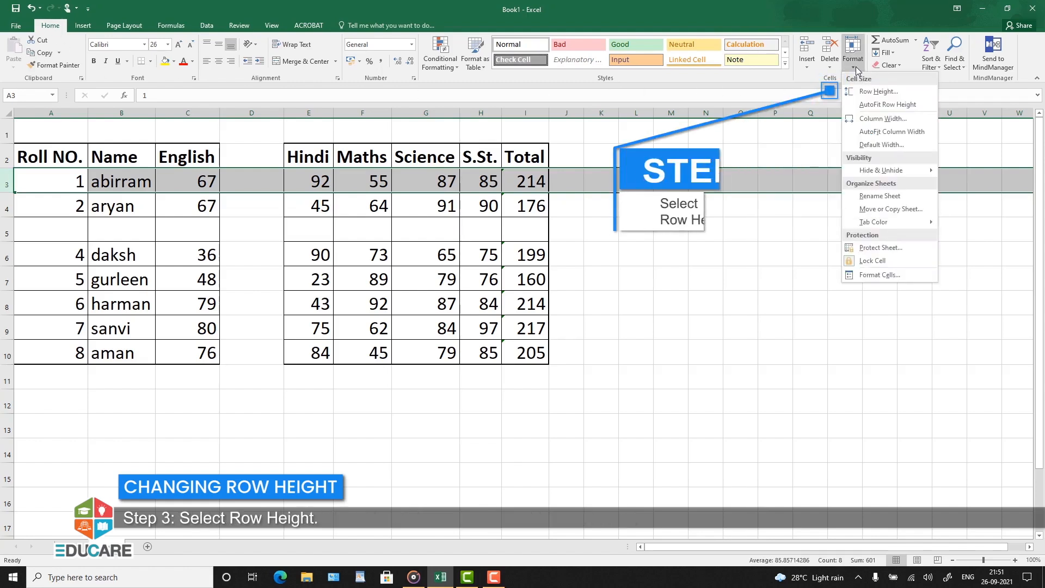
pyautogui.click(862, 93)
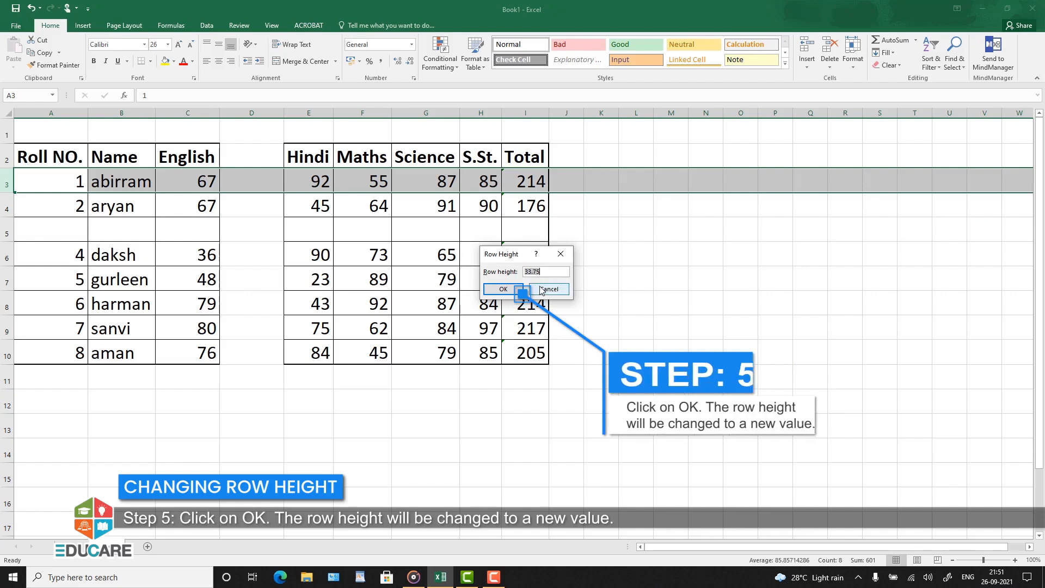
pyautogui.click(504, 290)
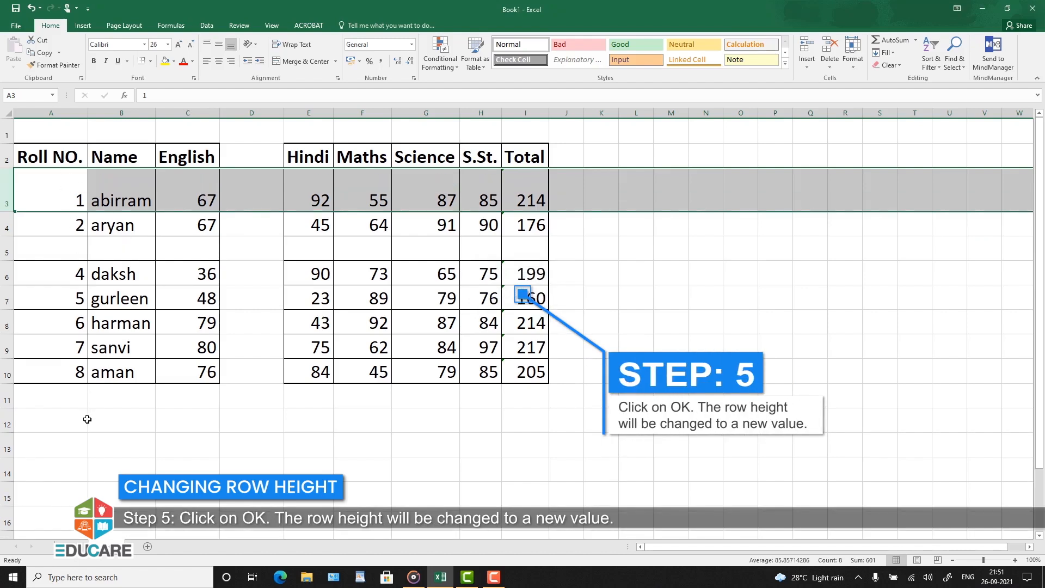
pyautogui.click(87, 420)
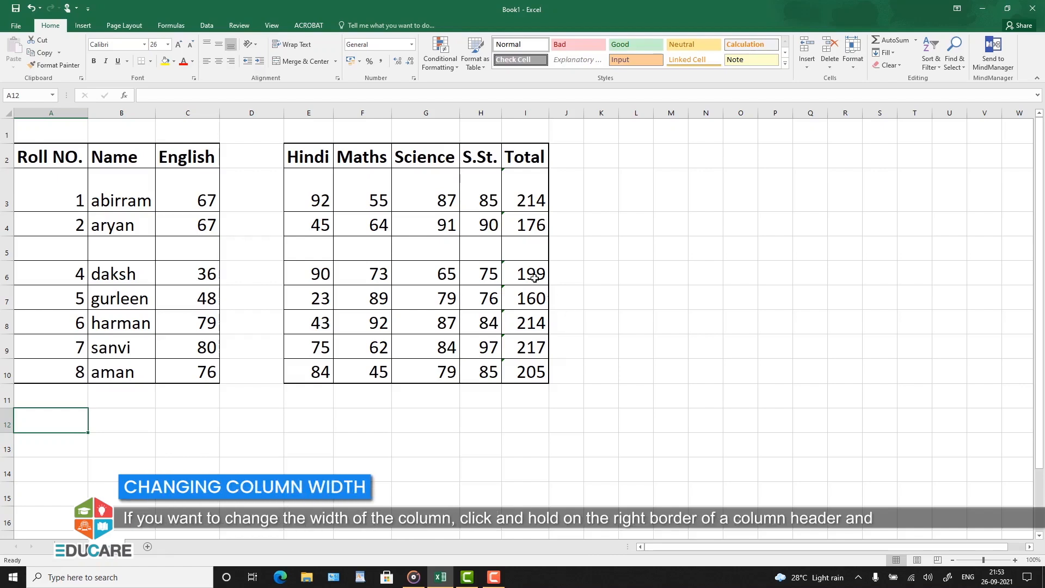
# Step: Widen the Hindi column E slightly and set the column width of the Maths column F to 30
pyautogui.moveTo(332, 111); pyautogui.dragTo(355, 117)
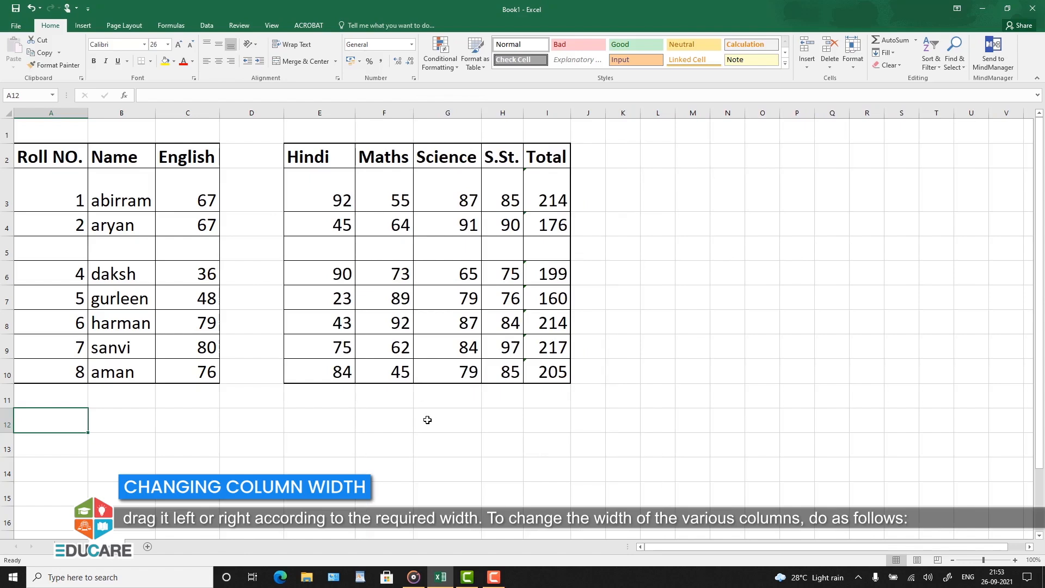
pyautogui.click(376, 114)
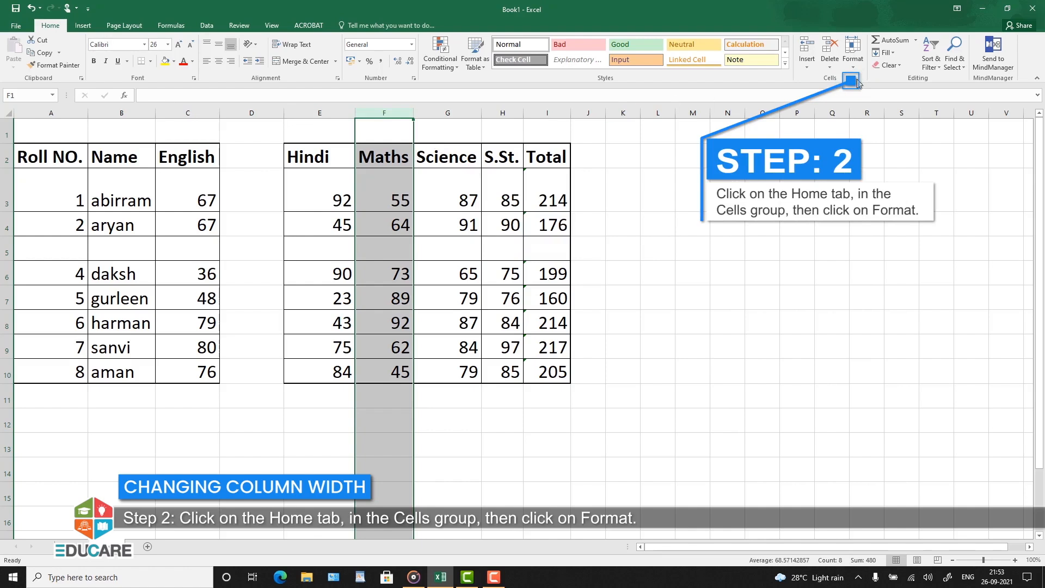
pyautogui.click(854, 60)
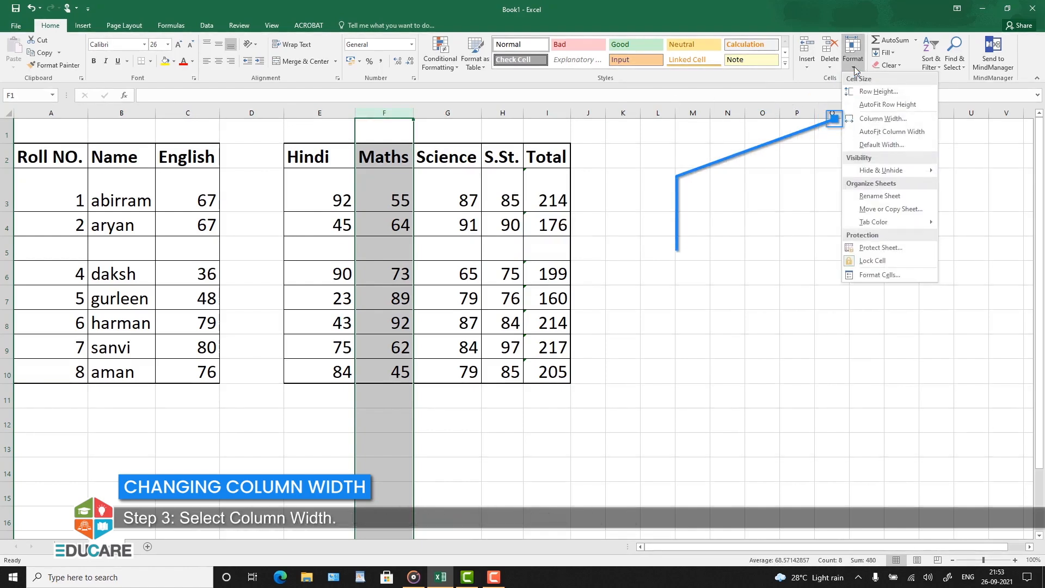
pyautogui.click(869, 120)
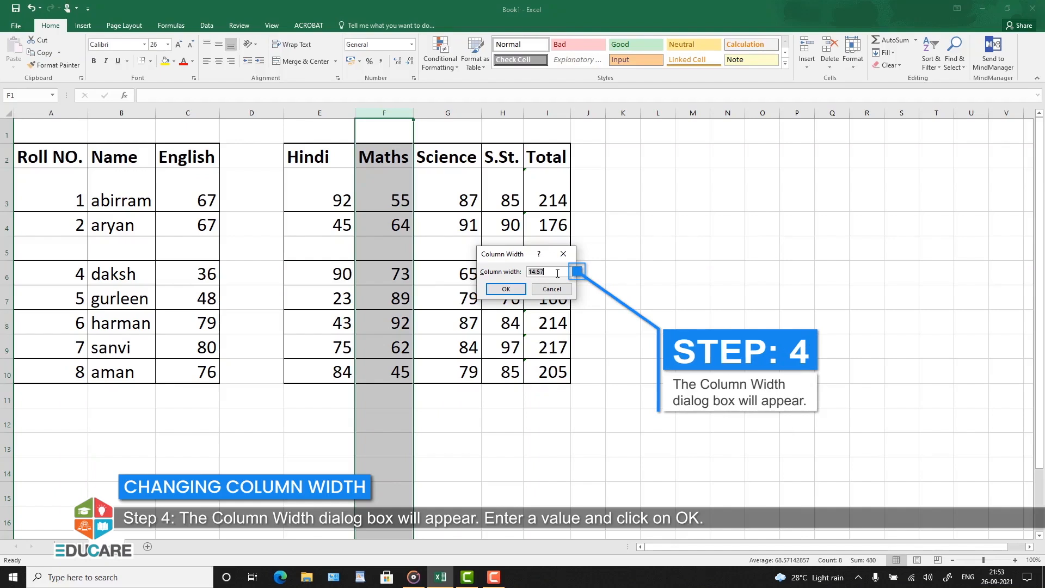
pyautogui.write('03')
pyautogui.click(512, 288)
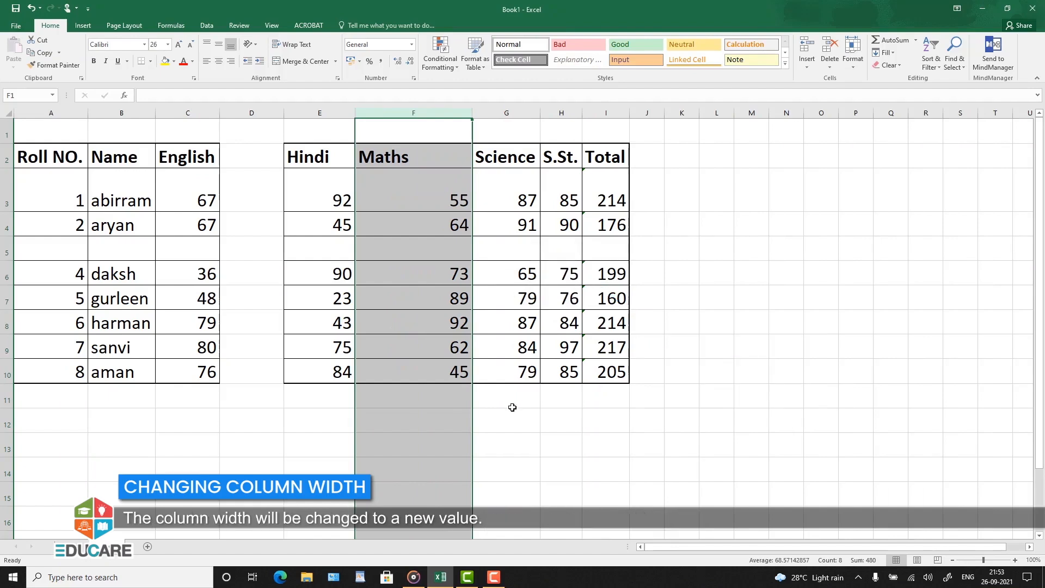